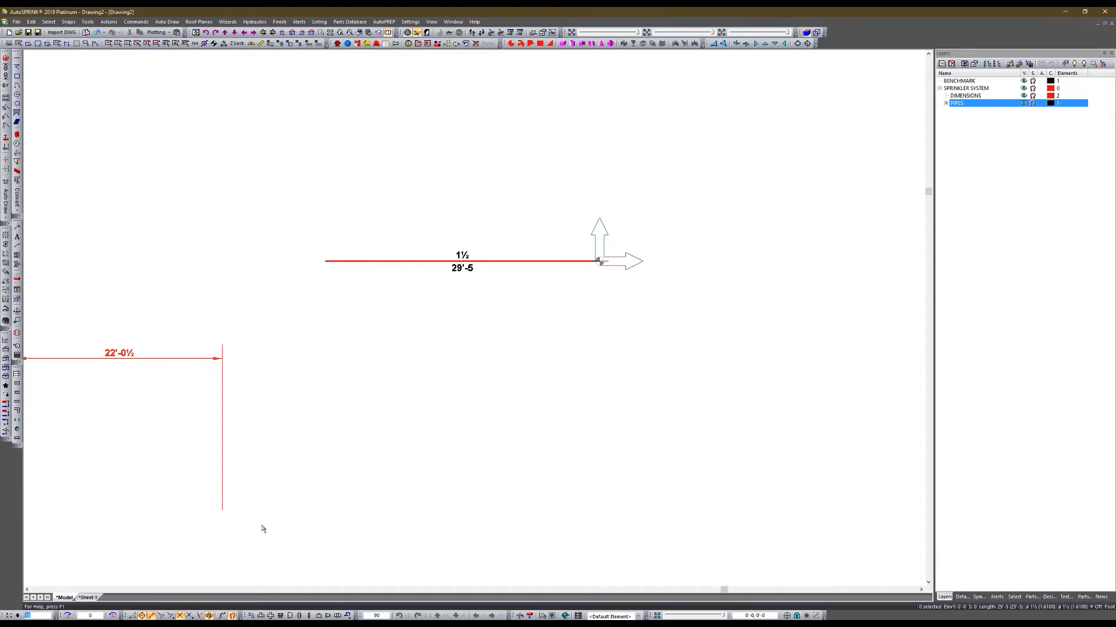
Switch to the web browser and open the AutoSPRINK website's Downloads page in a new tab
{"action": "mouse_move", "coordinate": [162, 624]}
{"action": "left_click", "coordinate": [134, 610]}
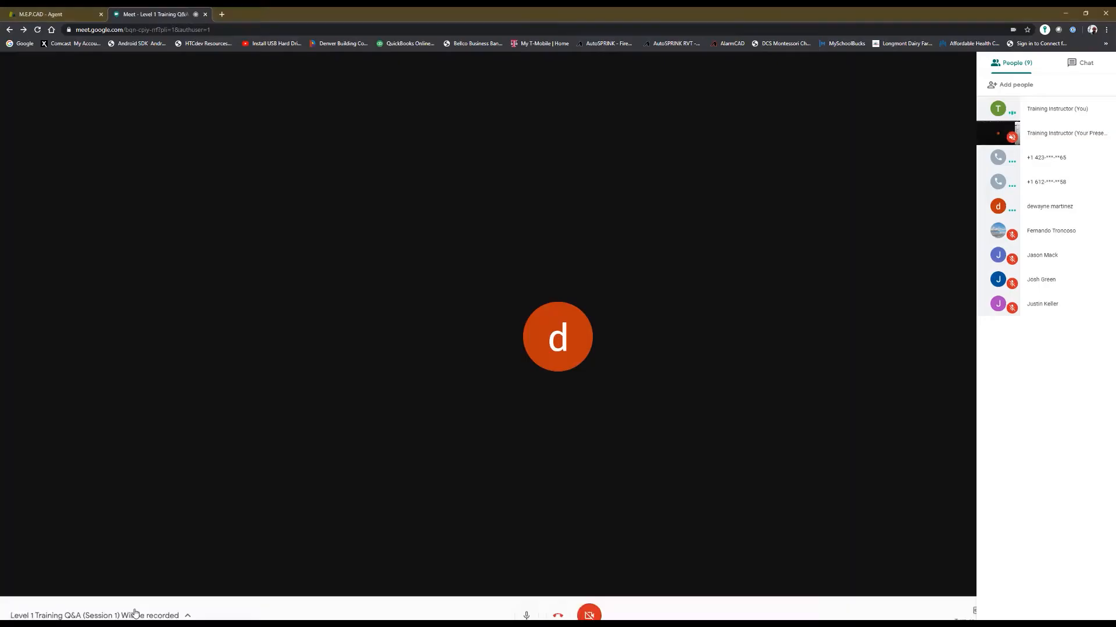
{"action": "left_click", "coordinate": [224, 13]}
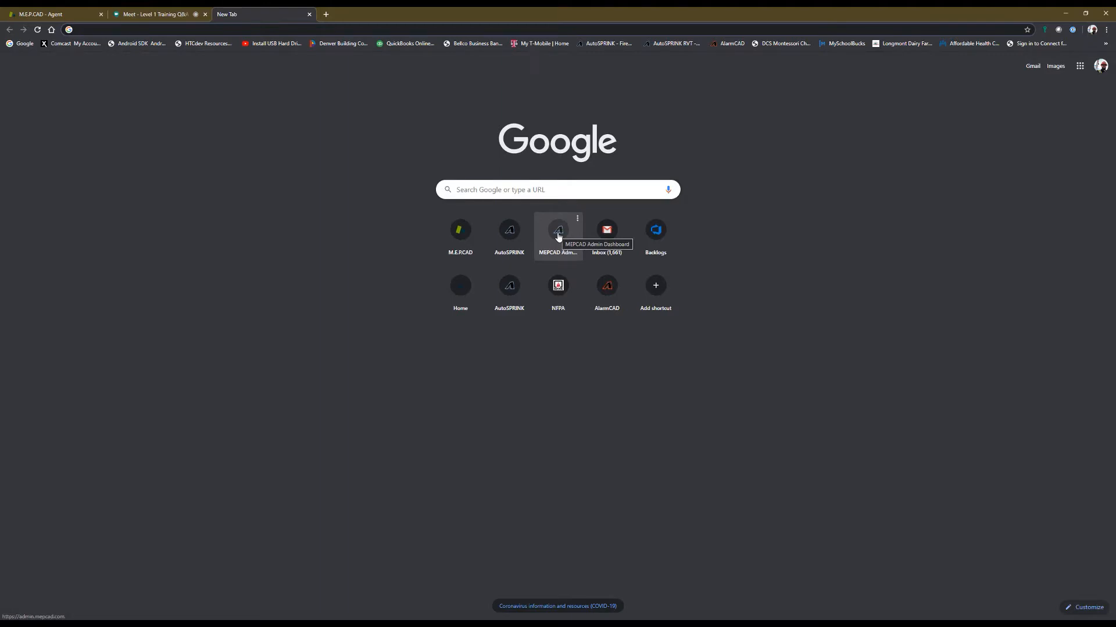
{"action": "left_click", "coordinate": [606, 44]}
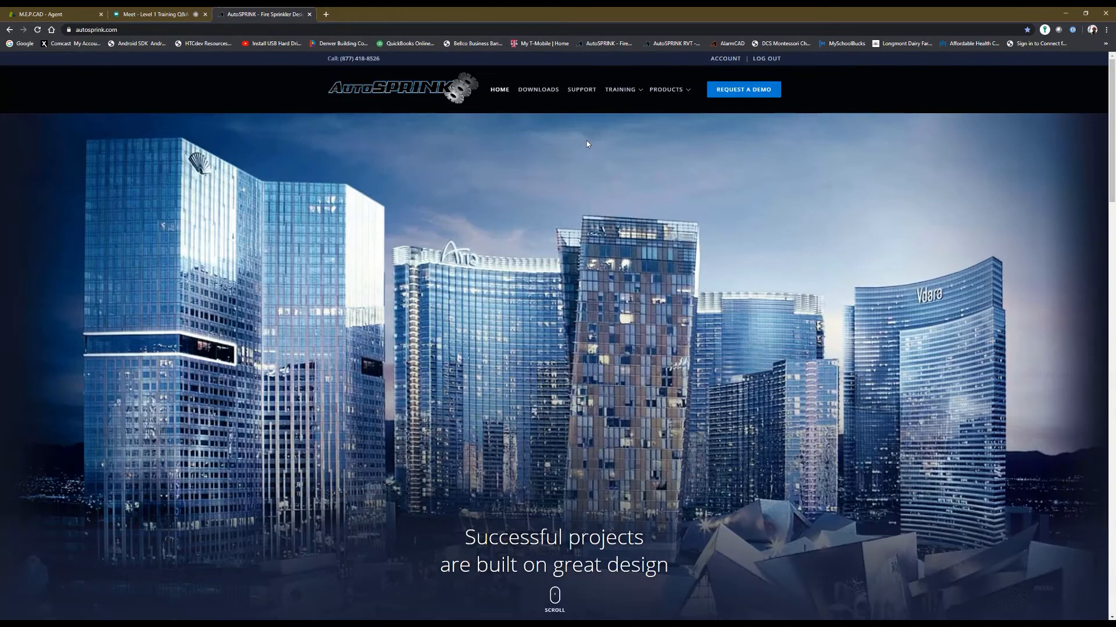
{"action": "left_click", "coordinate": [538, 89]}
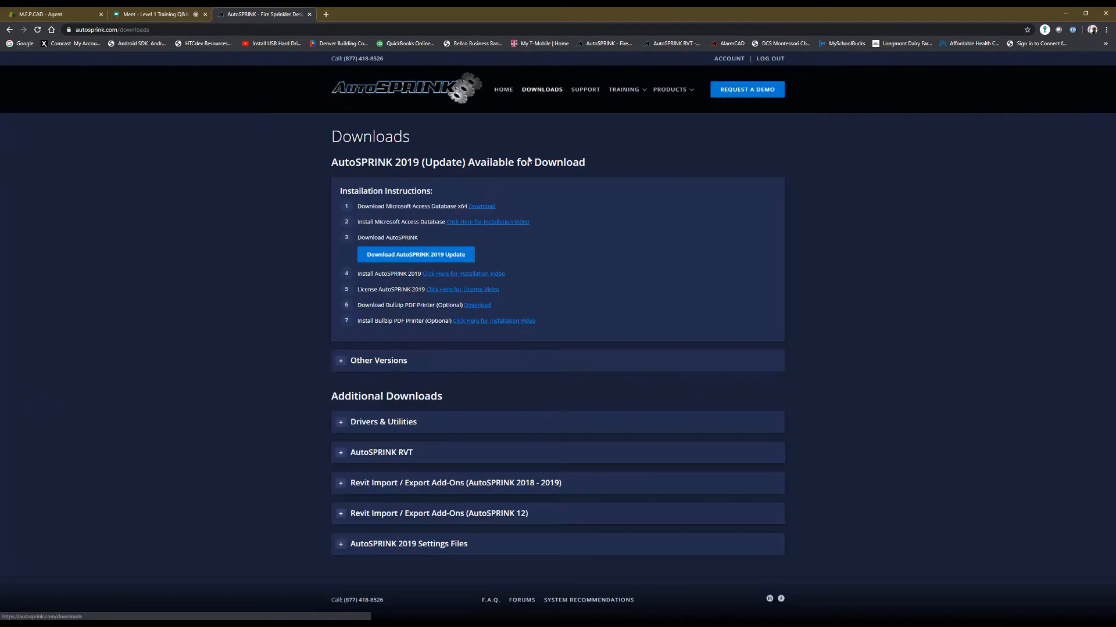
Download the 1/8" = 1'-0" settings file from the AutoSPRINK 2019 Settings Files section
{"action": "left_click", "coordinate": [341, 545]}
{"action": "scroll", "coordinate": [360, 539], "scroll_direction": "down", "scroll_amount": 2}
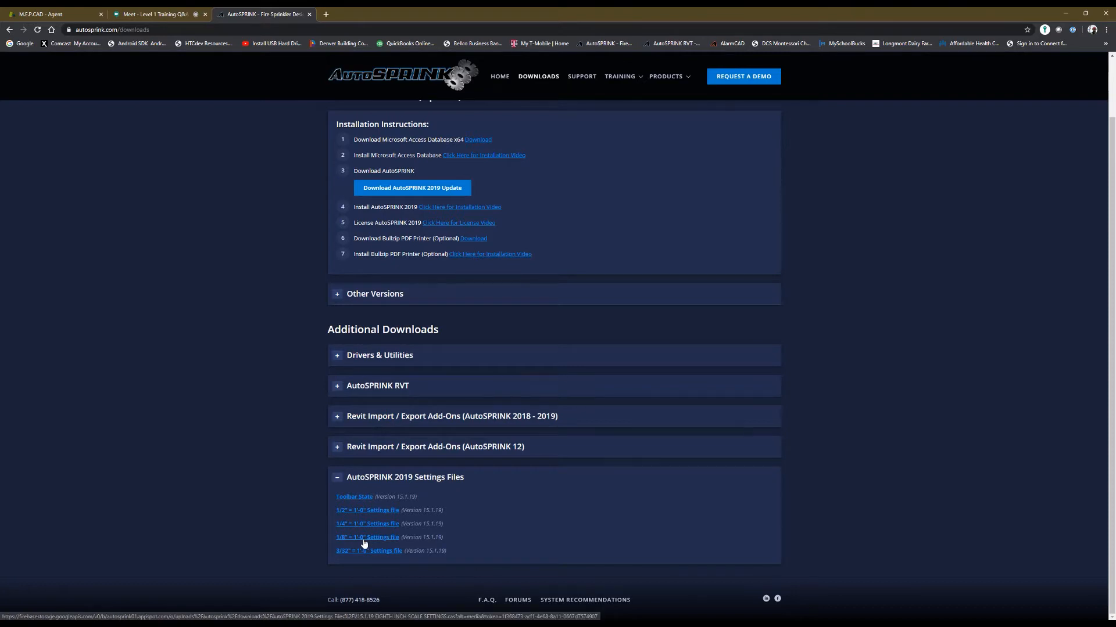
{"action": "left_click", "coordinate": [364, 540]}
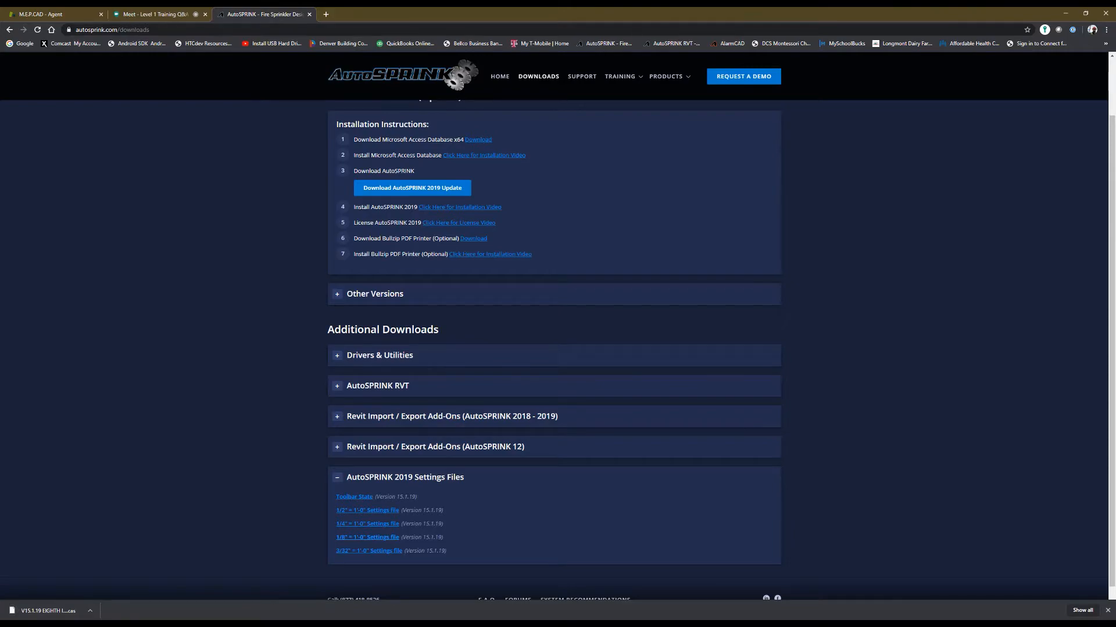
Return to AutoSPRINK and place a text line reading SAMPLE TEXT below the 1½ pipe in the model
{"action": "key", "text": "alt+Tab"}
{"action": "scroll", "coordinate": [603, 285], "scroll_direction": "down", "scroll_amount": 1}
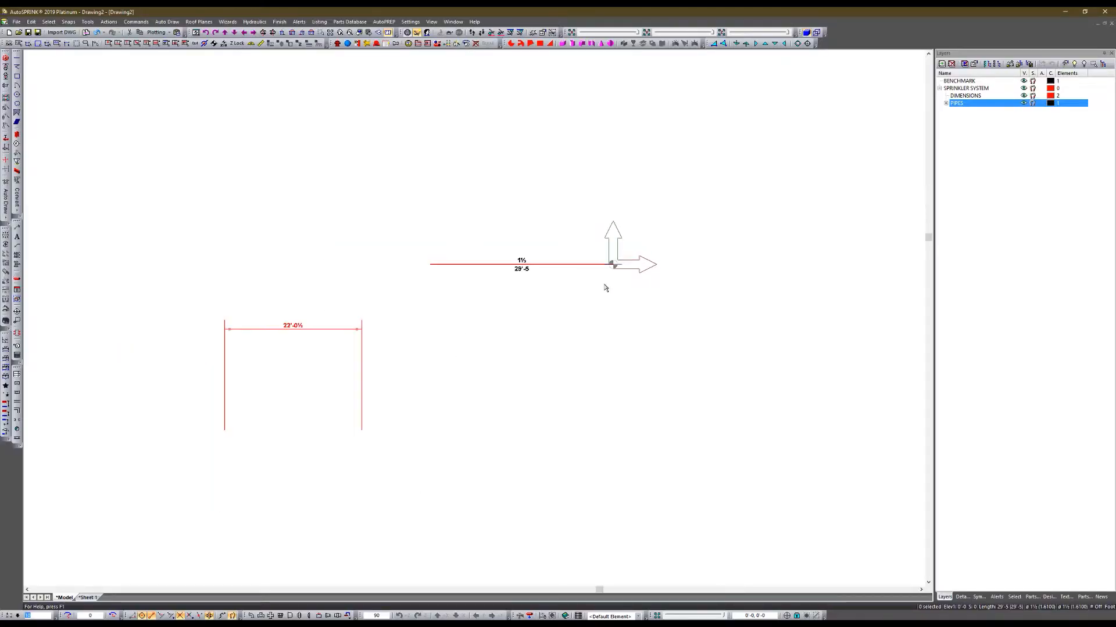
{"action": "scroll", "coordinate": [520, 256], "scroll_direction": "up", "scroll_amount": 1}
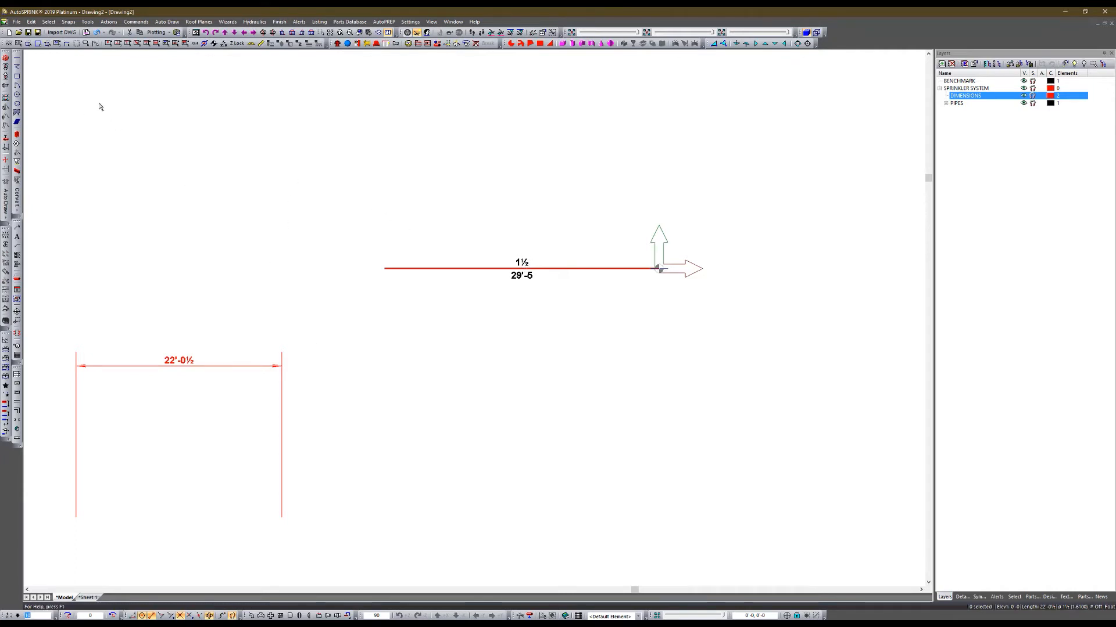
{"action": "left_click", "coordinate": [17, 238]}
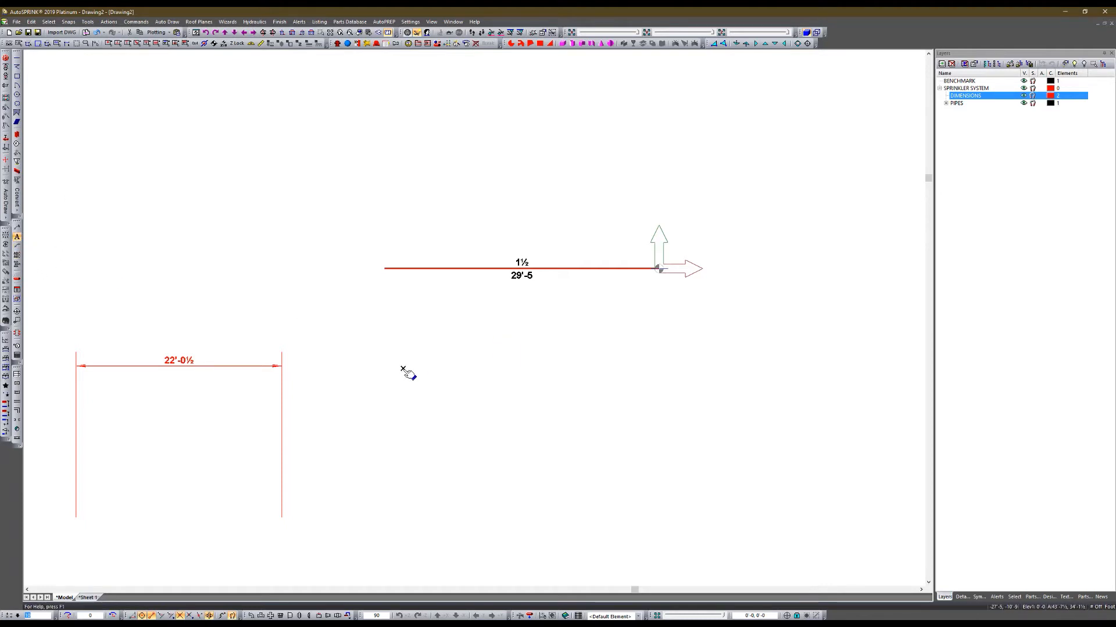
{"action": "left_click", "coordinate": [403, 369]}
{"action": "key", "text": "Caps_Lock"}
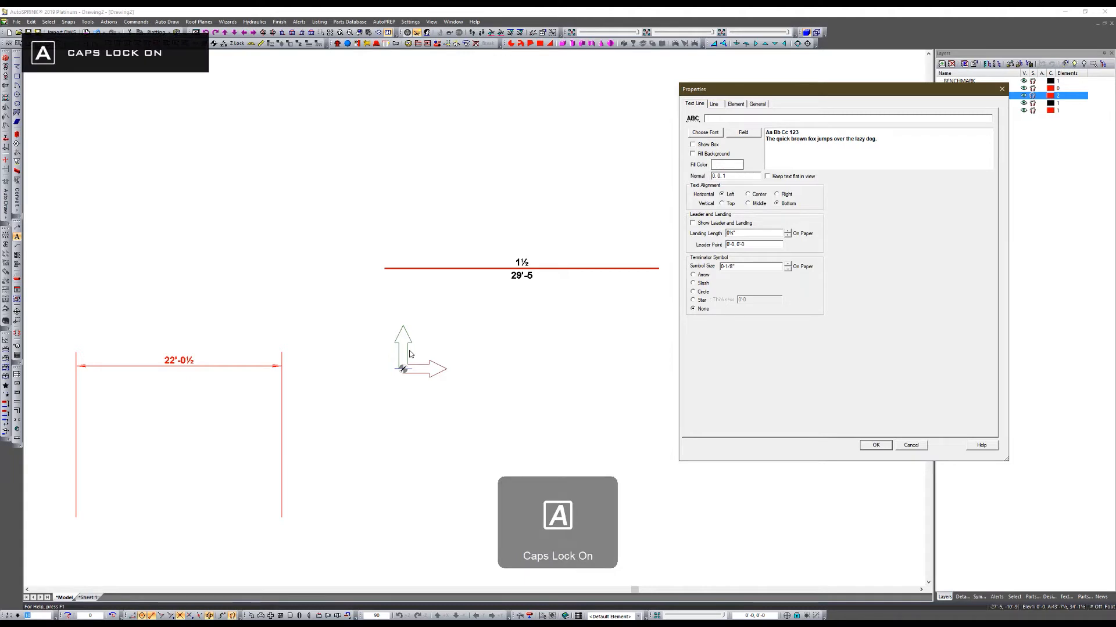
{"action": "type", "text": "SAMPLE TEX"}
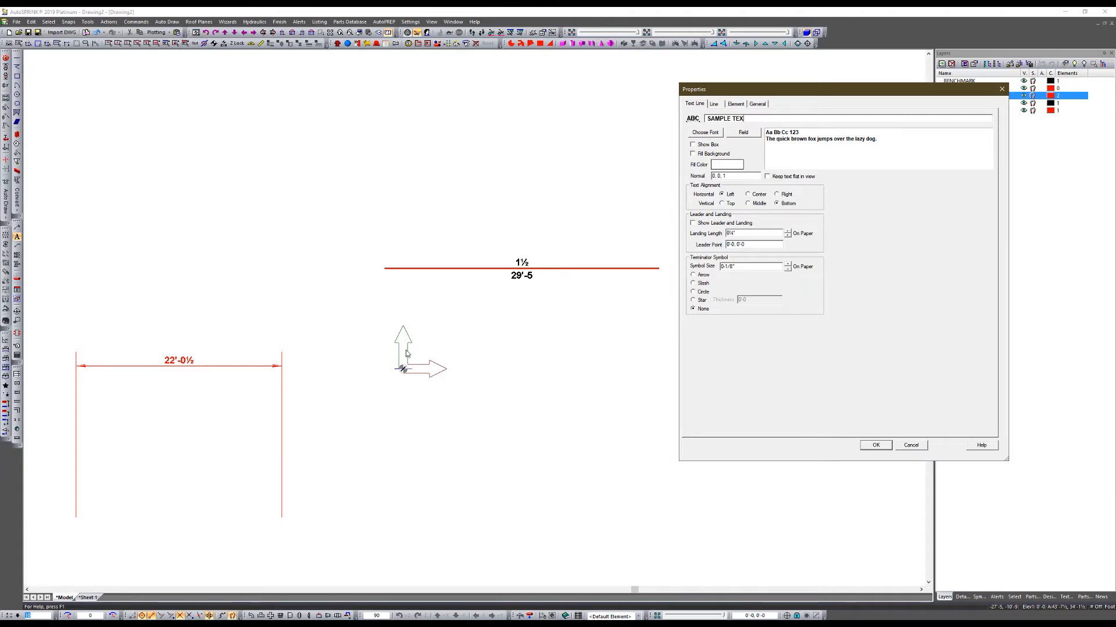
{"action": "type", "text": "T"}
{"action": "key", "text": "Return"}
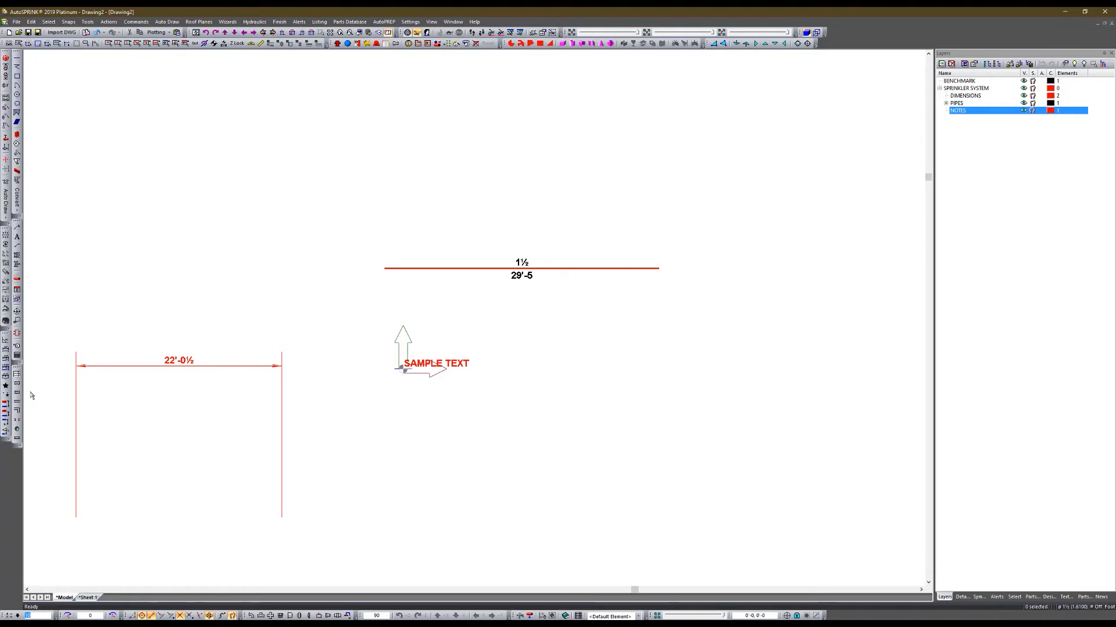
Load the settings file V15.1.19 EIGHTH INCH SCALE SETTINGS.cas from the Downloads folder
{"action": "left_click", "coordinate": [16, 21]}
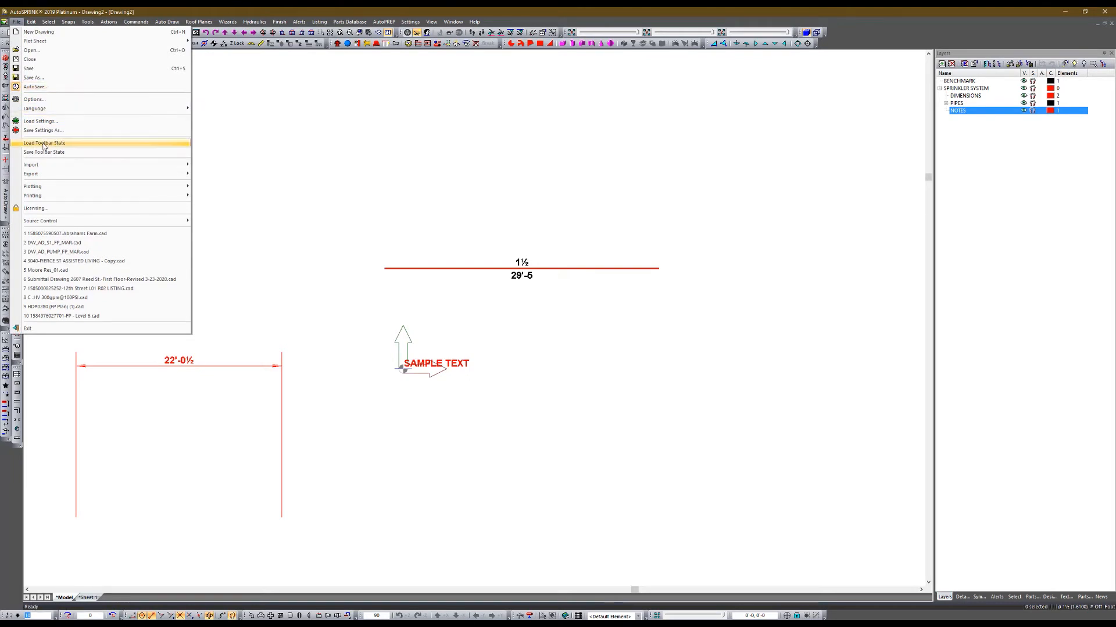
{"action": "left_click", "coordinate": [35, 122]}
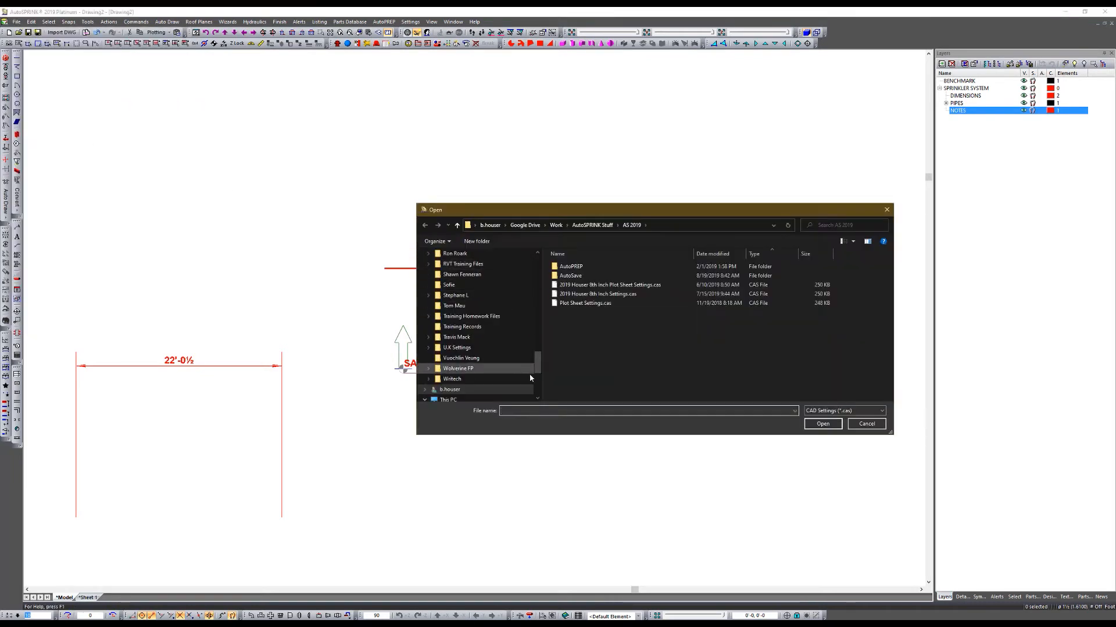
{"action": "left_click_drag", "start_coordinate": [537, 363], "coordinate": [537, 264]}
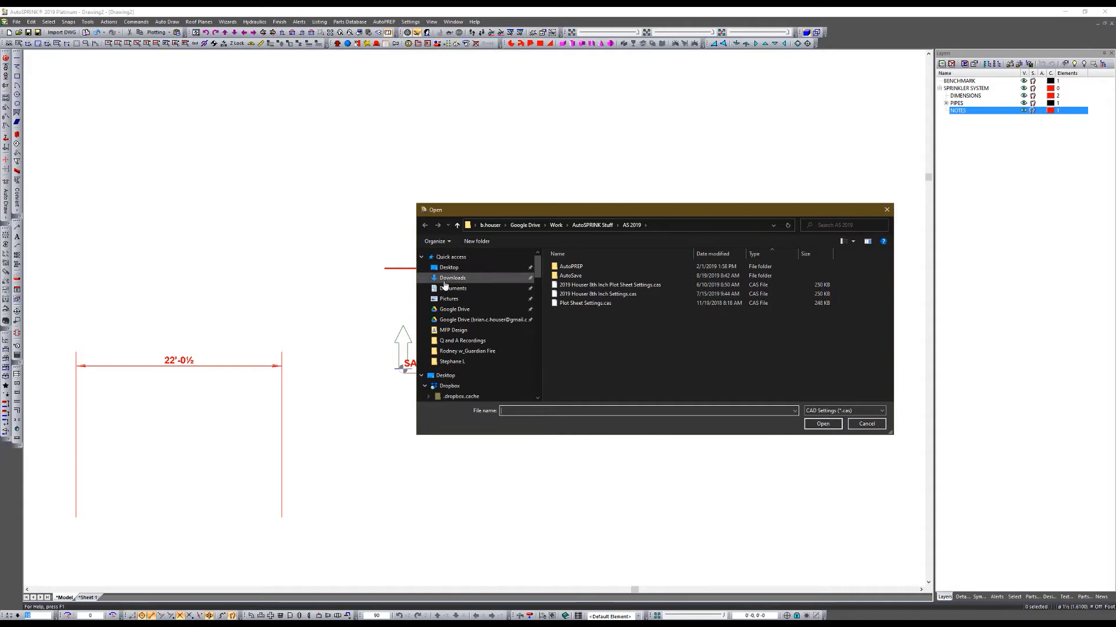
{"action": "left_click", "coordinate": [444, 280]}
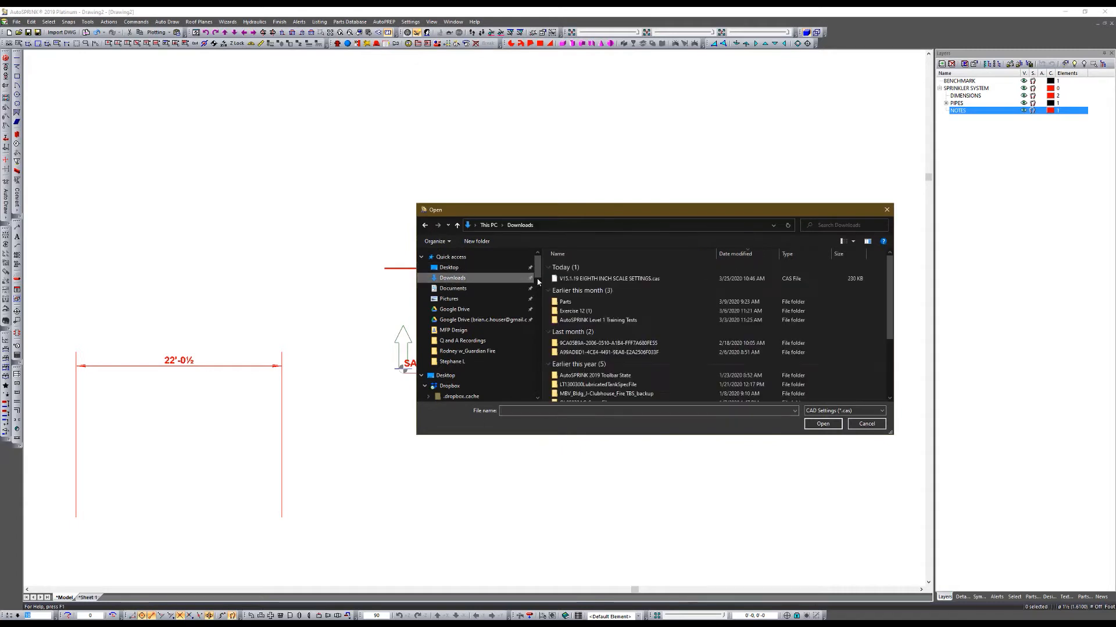
{"action": "left_click", "coordinate": [581, 280]}
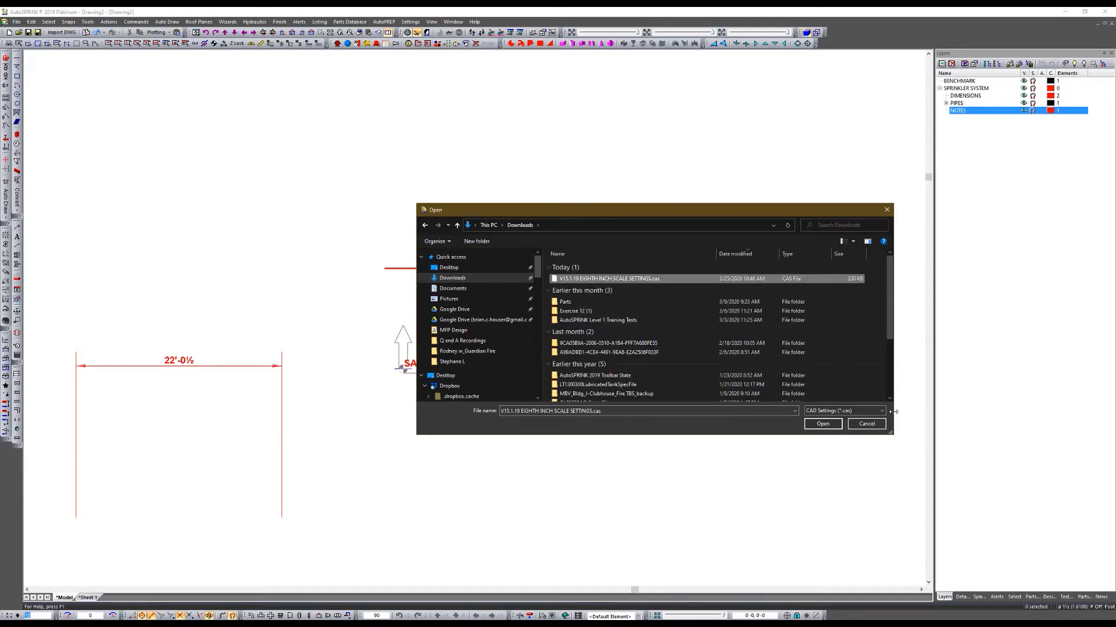
{"action": "left_click", "coordinate": [822, 424]}
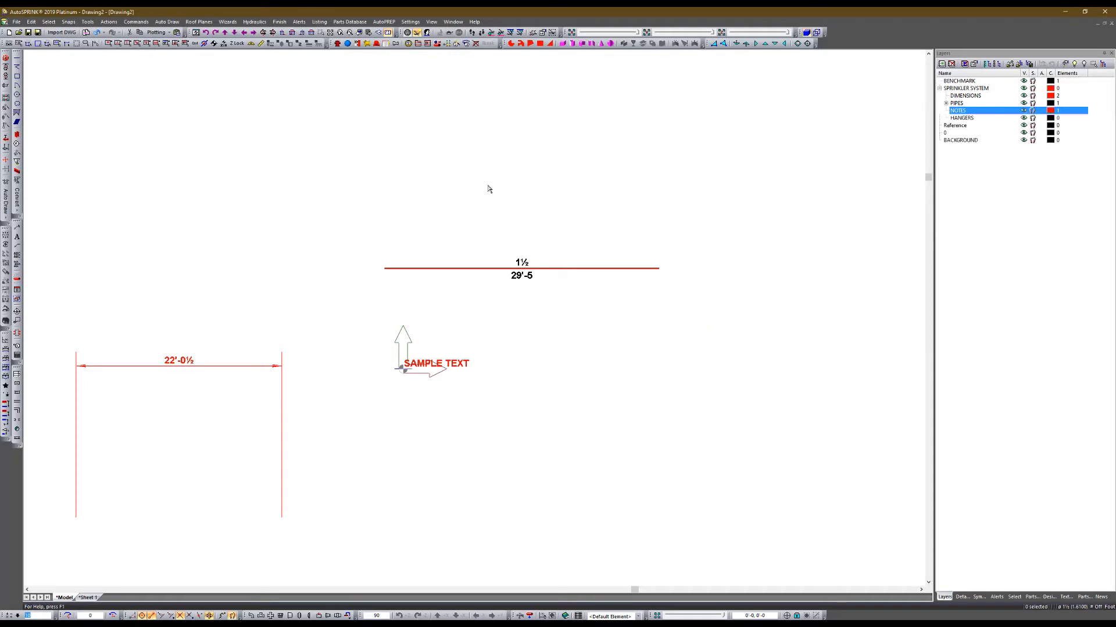
Place a second text line reading SAMPLE TEXT to the right of the first one
{"action": "left_click", "coordinate": [17, 237]}
{"action": "left_click", "coordinate": [566, 359]}
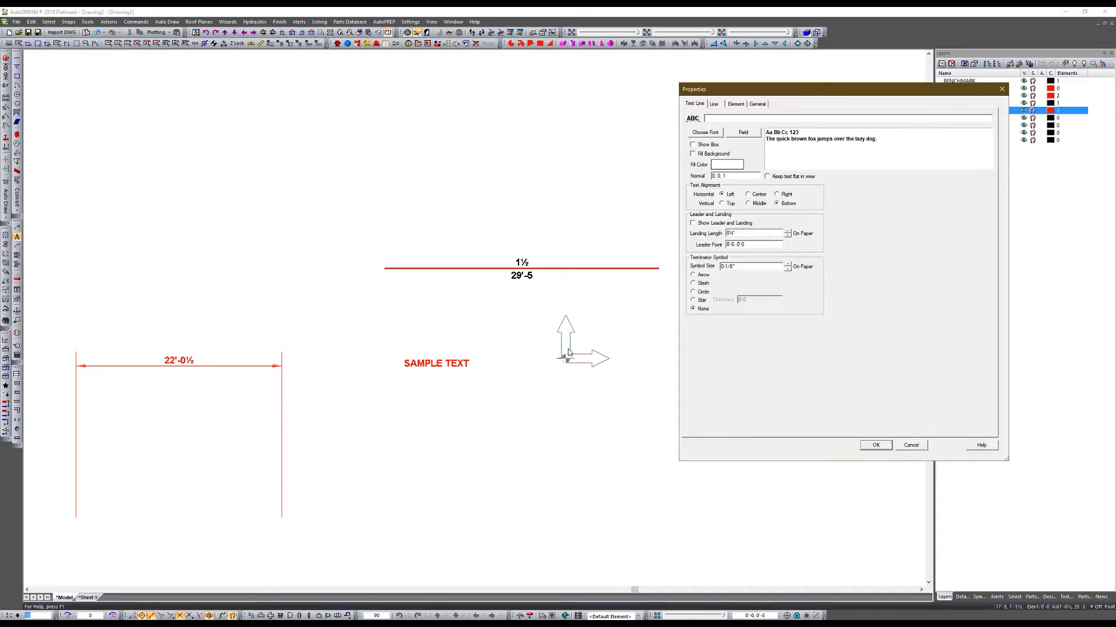
{"action": "type", "text": "SAMPLE TEXT"}
{"action": "key", "text": "Return"}
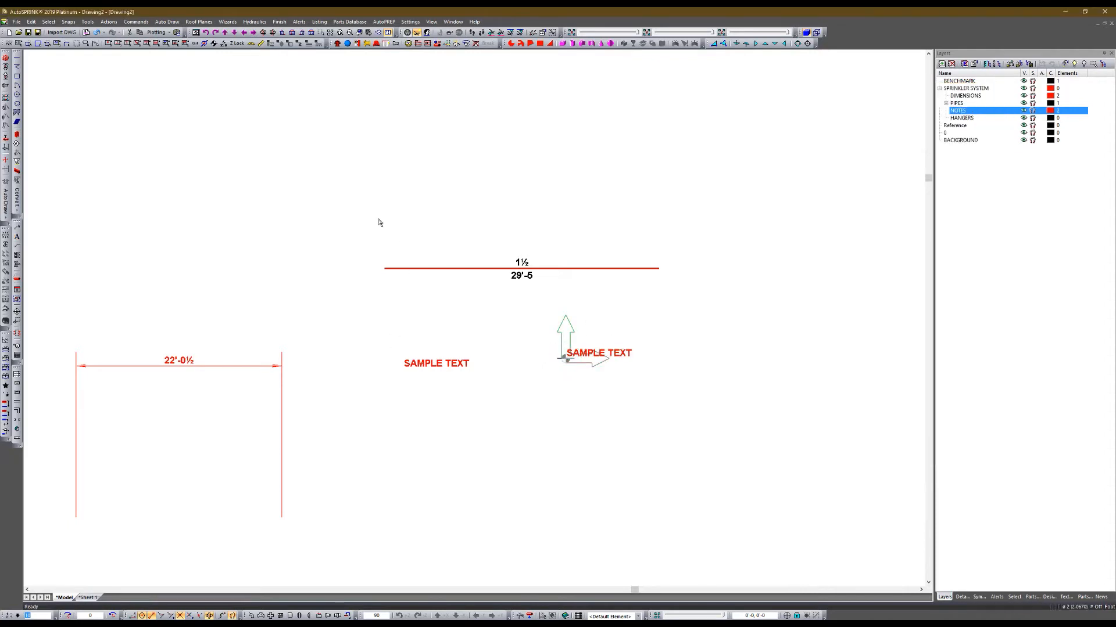
{"action": "left_click", "coordinate": [289, 149]}
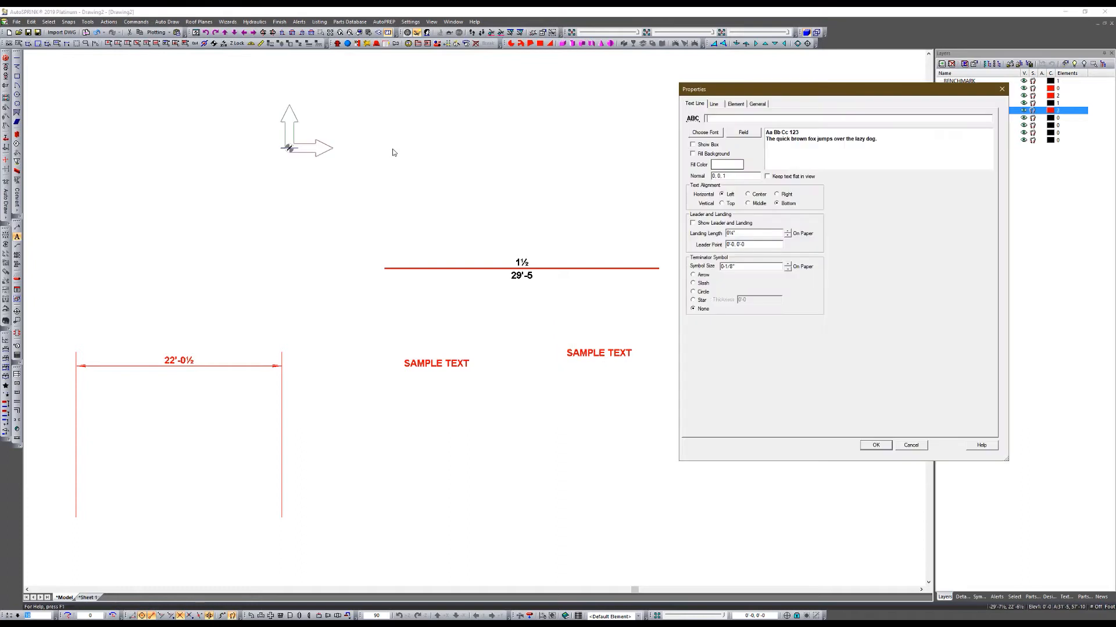
{"action": "left_click", "coordinate": [911, 446]}
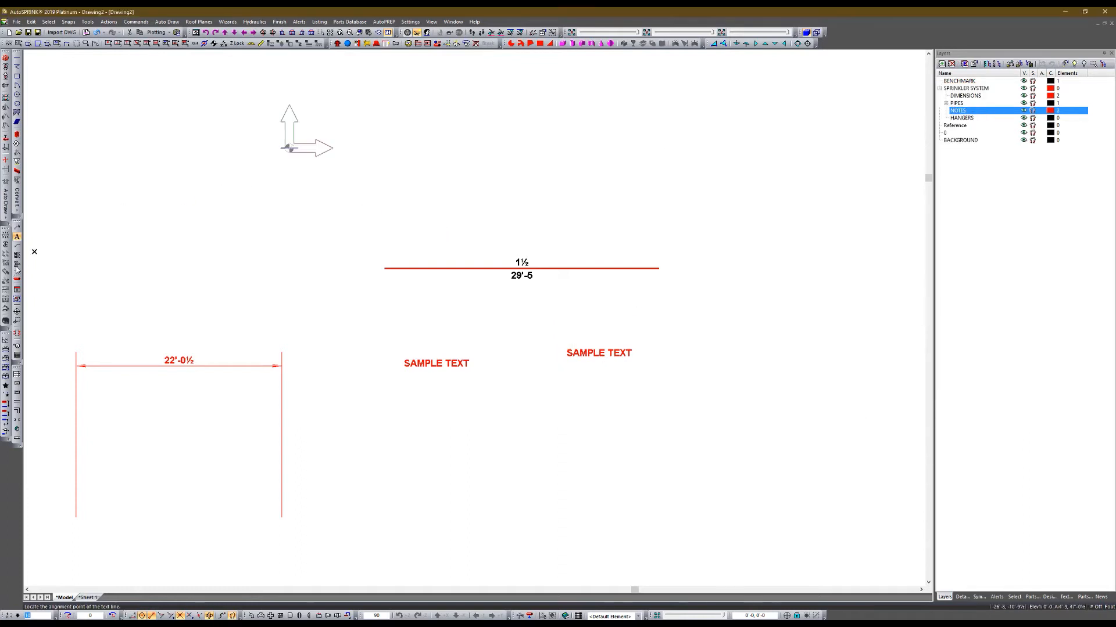
Draw a horizontal line dimension about 11'-7½ long in the empty area above the pipe
{"action": "left_click", "coordinate": [5, 350]}
{"action": "left_click", "coordinate": [406, 146]}
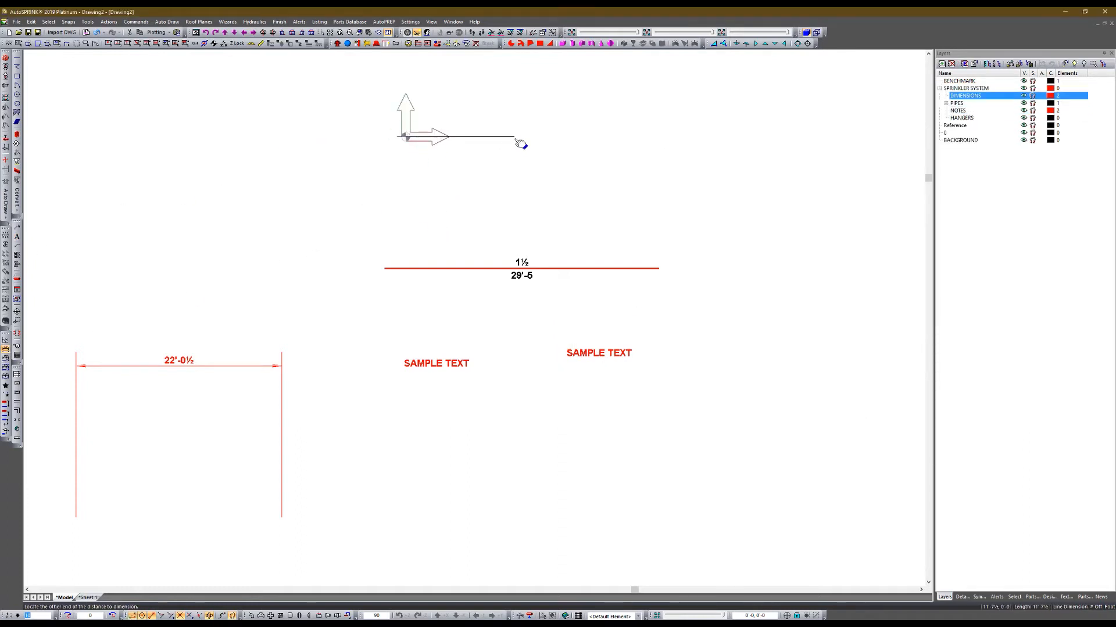
{"action": "left_click", "coordinate": [515, 144]}
{"action": "left_click", "coordinate": [462, 153]}
{"action": "key", "text": "Escape"}
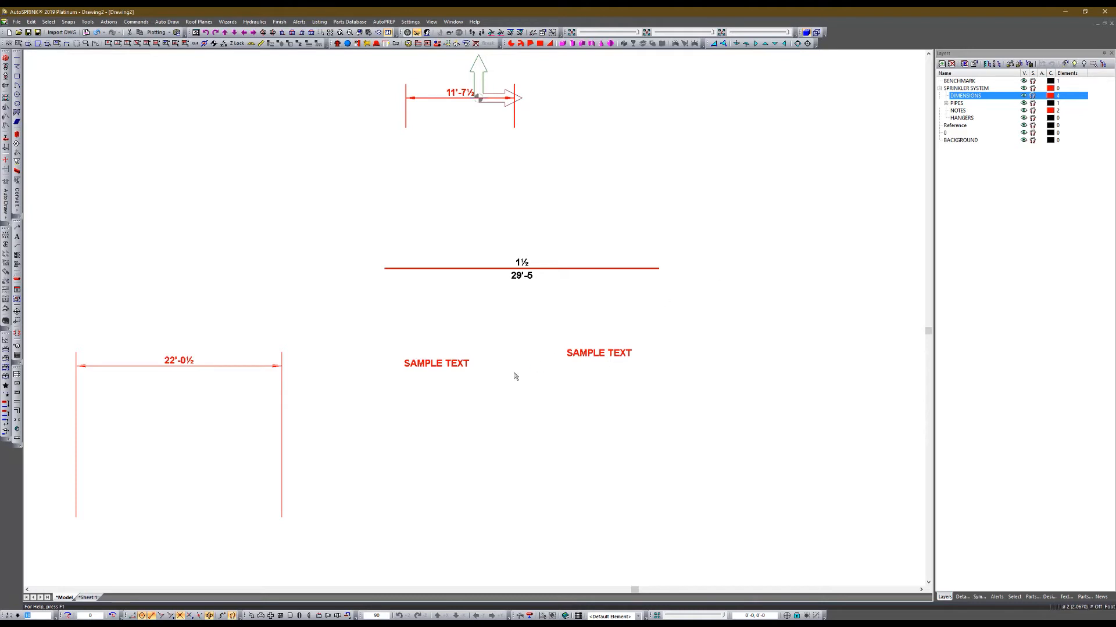
Inspect the properties of the first SAMPLE TEXT line and of the 22'-0½ dimension without changing them
{"action": "double_click", "coordinate": [443, 366]}
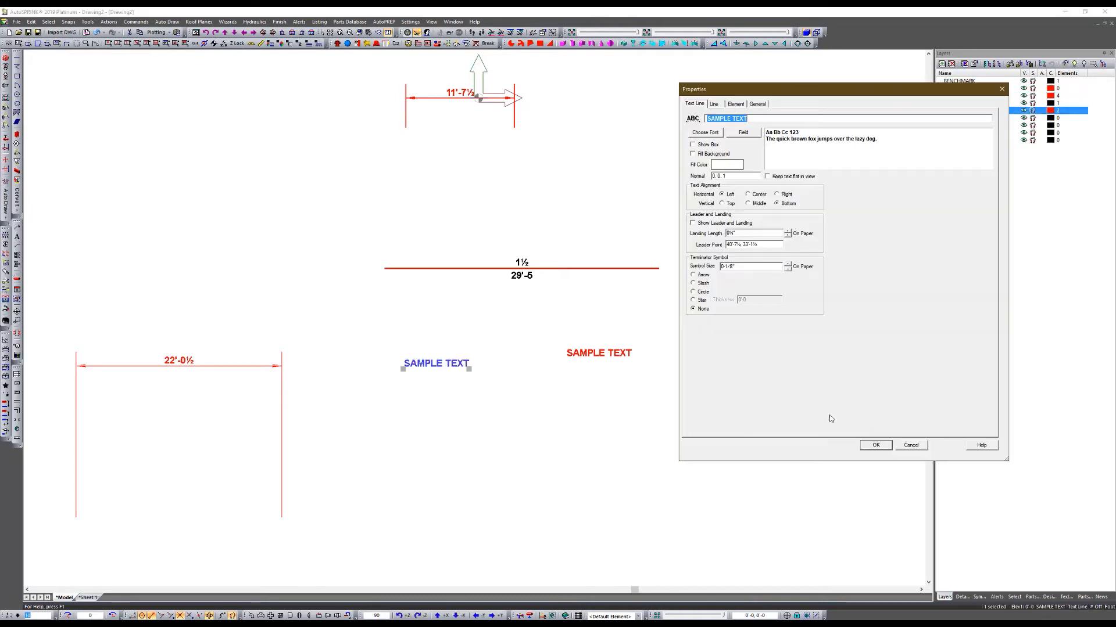
{"action": "left_click", "coordinate": [911, 446]}
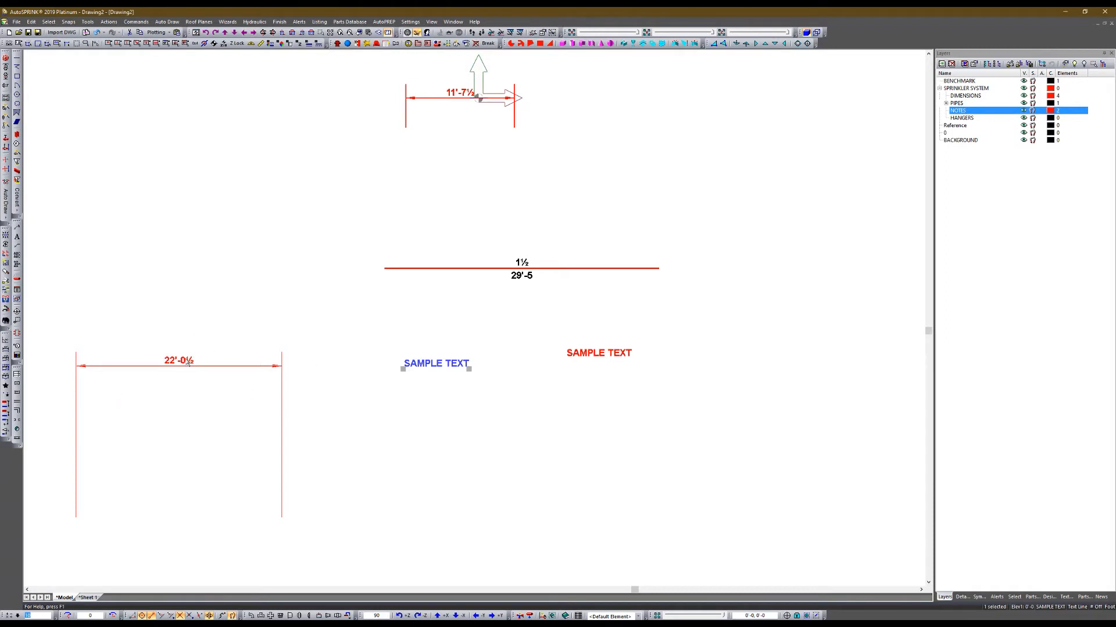
{"action": "left_click", "coordinate": [279, 367]}
{"action": "double_click", "coordinate": [281, 371]}
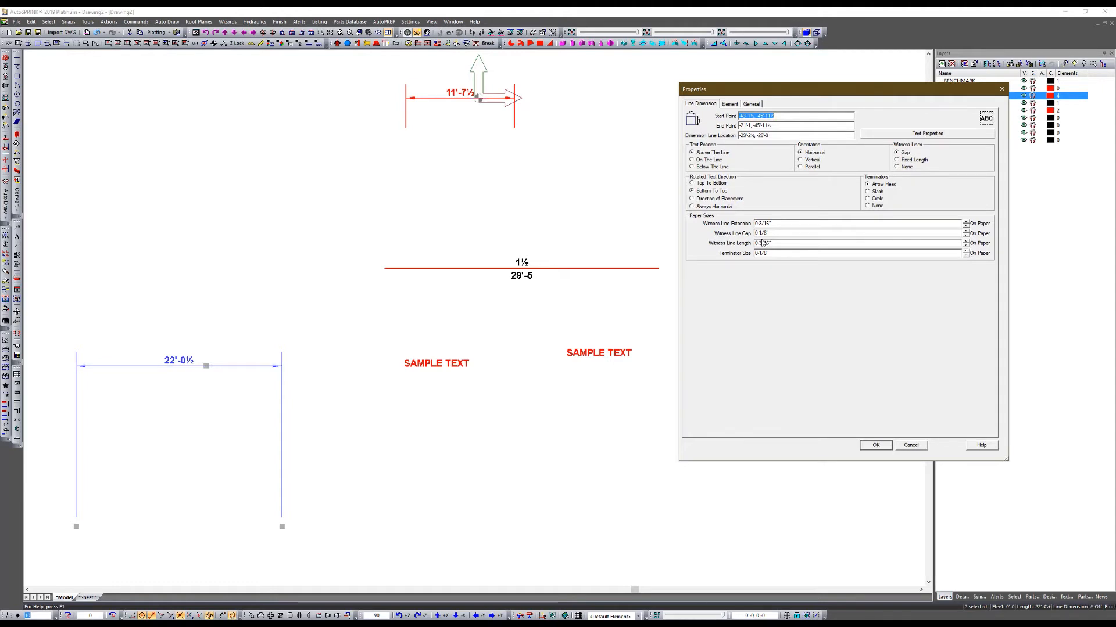
{"action": "left_click", "coordinate": [909, 446]}
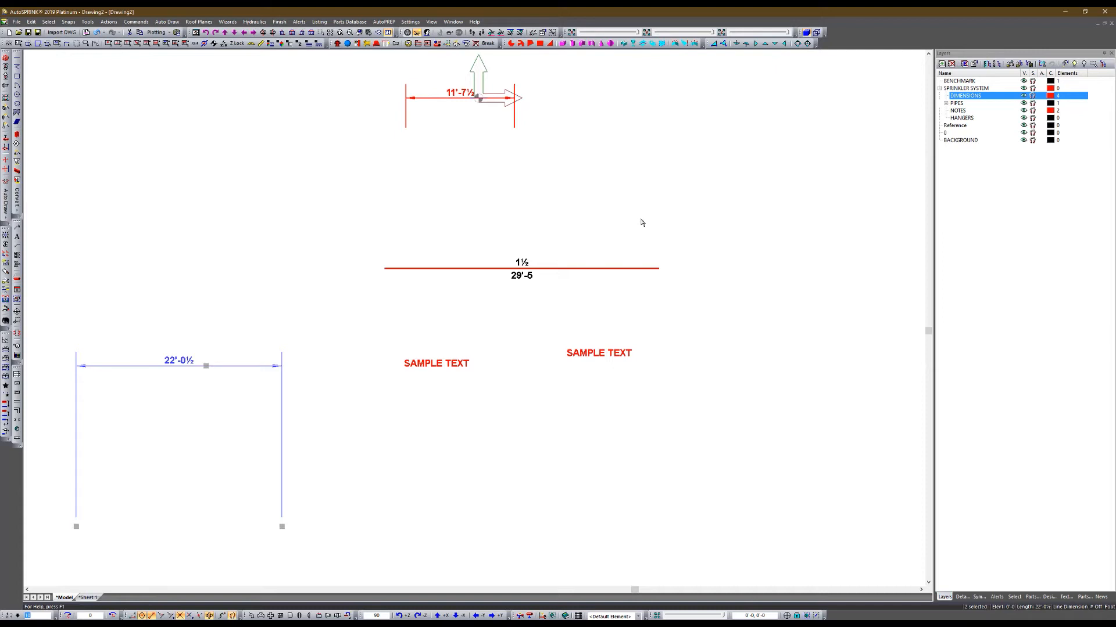
{"action": "left_click", "coordinate": [640, 219]}
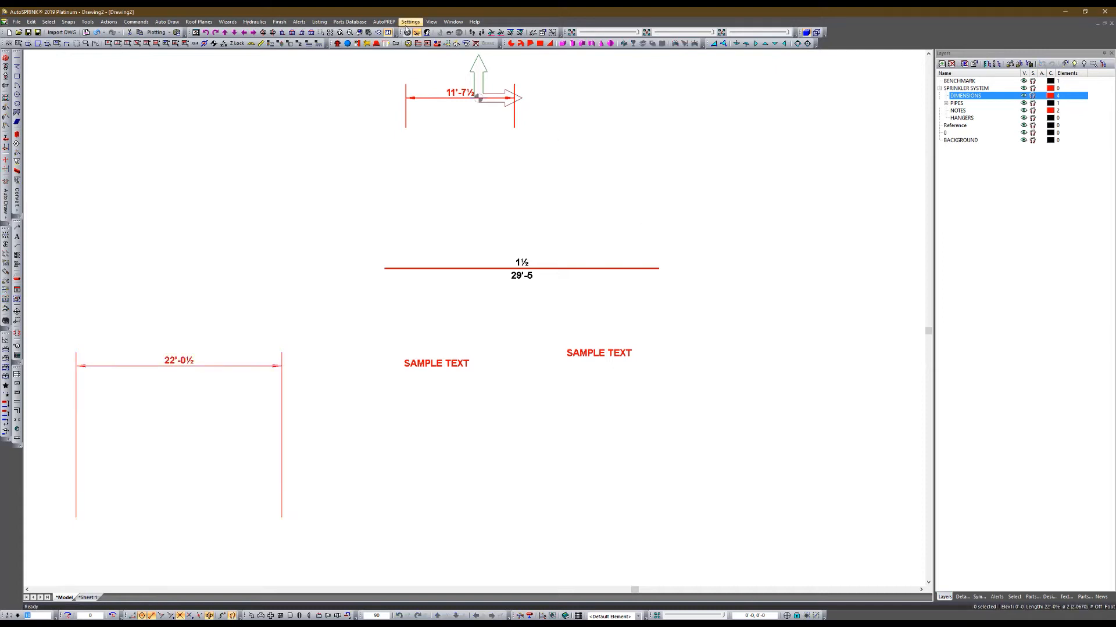
Switch to the open drawing Drawing1, showing the sprinkler branch lines
{"action": "left_click", "coordinate": [453, 22]}
{"action": "left_click", "coordinate": [468, 93]}
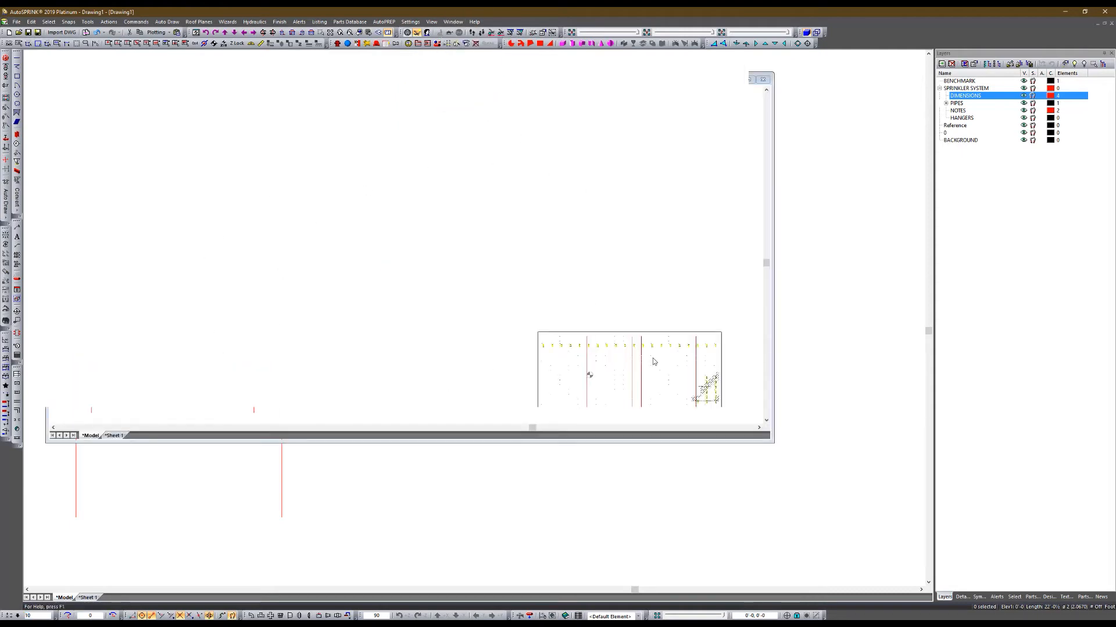
{"action": "scroll", "coordinate": [418, 511], "scroll_direction": "up", "scroll_amount": 5}
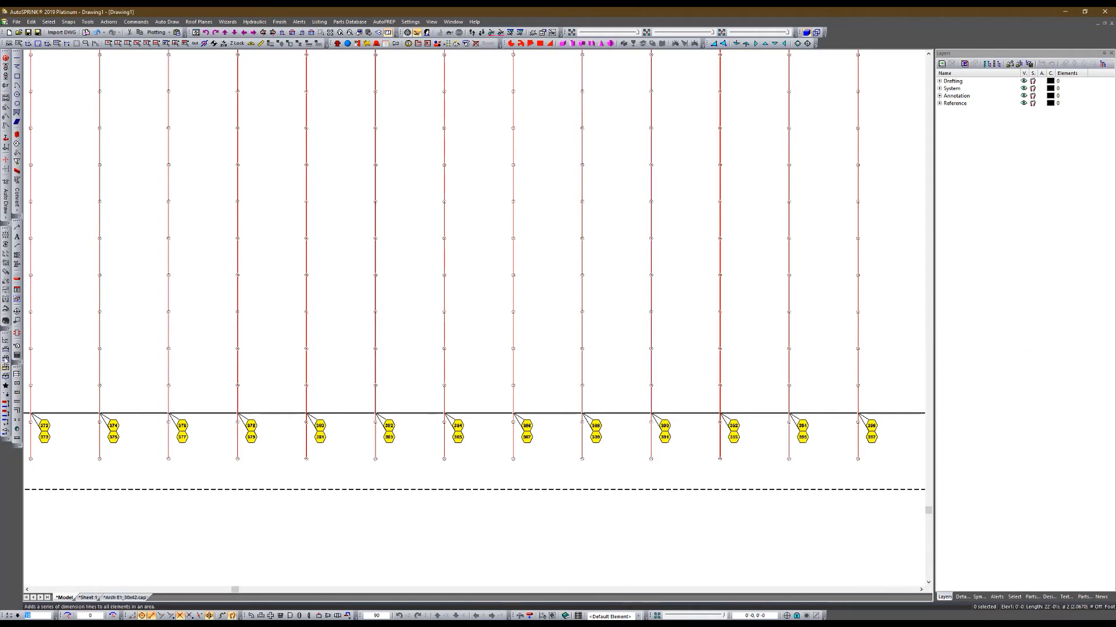
Dimension the horizontal spacing between two adjacent branch lines, placing the dimension line just above the picked sprinklers
{"action": "left_click", "coordinate": [6, 349]}
{"action": "scroll", "coordinate": [399, 352], "scroll_direction": "up", "scroll_amount": 2}
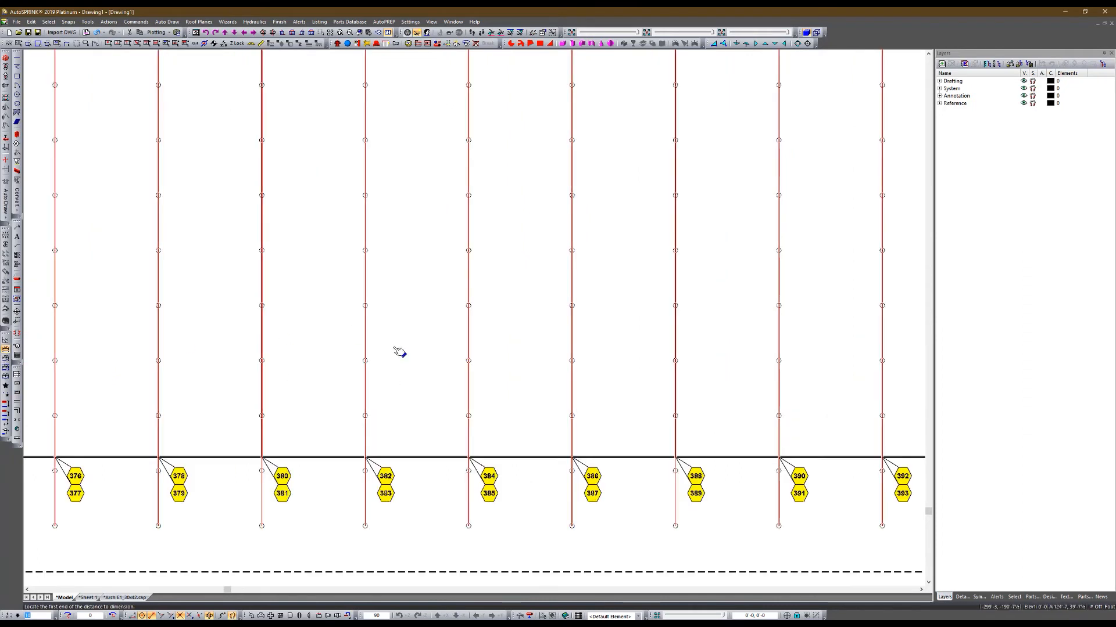
{"action": "left_click", "coordinate": [364, 361]}
{"action": "left_click", "coordinate": [468, 361]}
{"action": "left_click", "coordinate": [436, 336]}
{"action": "scroll", "coordinate": [440, 318], "scroll_direction": "up", "scroll_amount": 3}
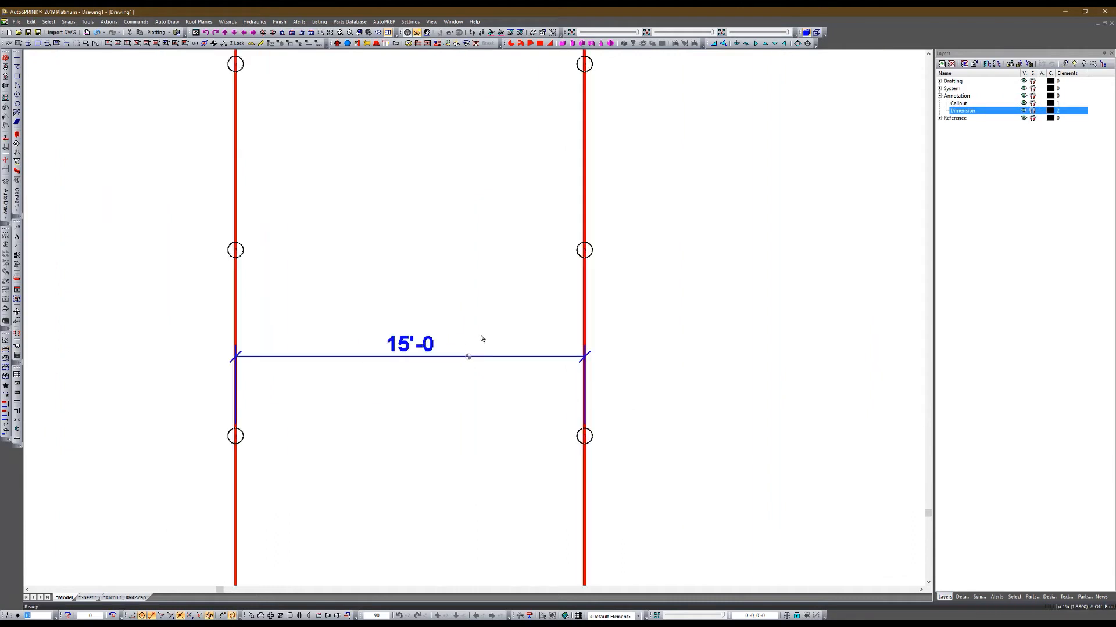
Inspect the font settings of the 15'-0 dimension's text without changing them
{"action": "double_click", "coordinate": [409, 345]}
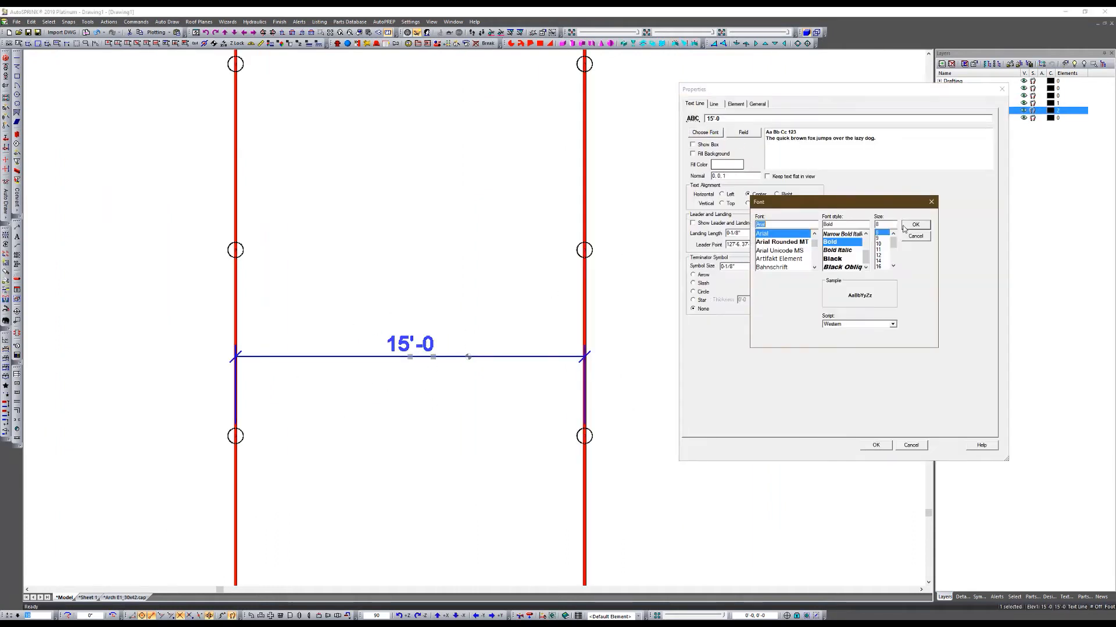
{"action": "left_click", "coordinate": [915, 237]}
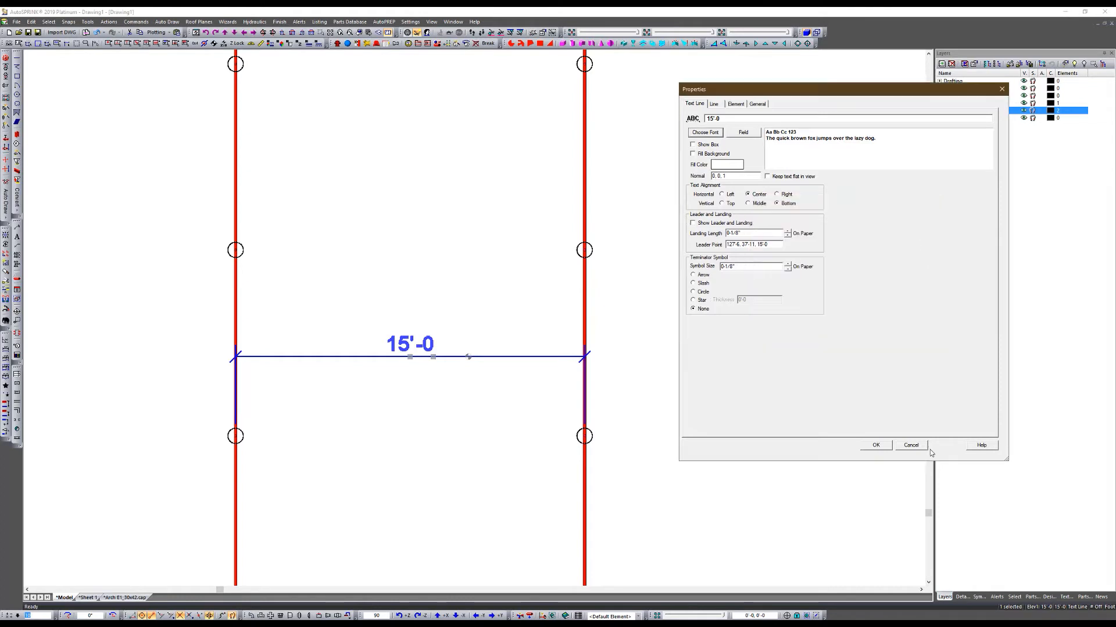
{"action": "left_click", "coordinate": [920, 446]}
Turn on segment length labels for the branch line at the far end of the 15'-0 dimension
{"action": "left_click", "coordinate": [584, 194]}
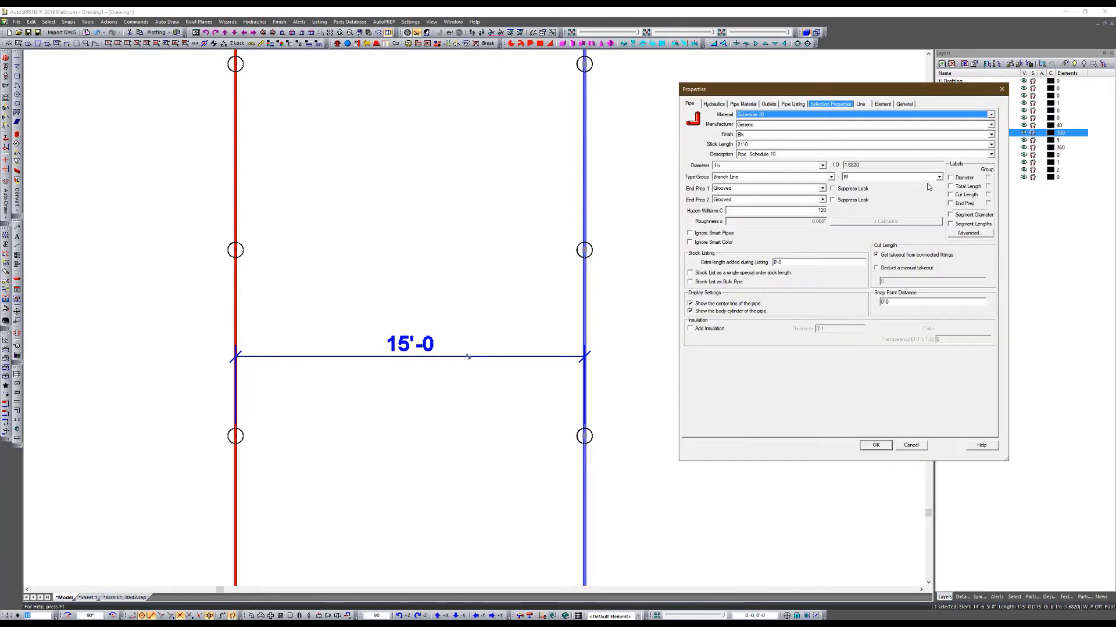
{"action": "left_click", "coordinate": [956, 225]}
{"action": "key", "text": "Return"}
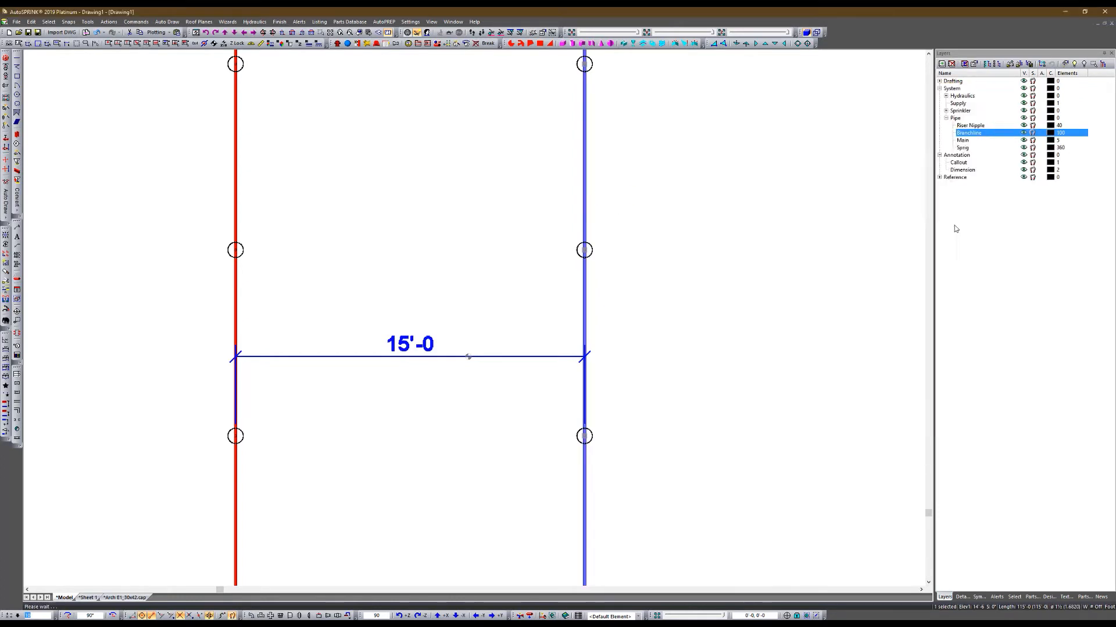
Inspect the font settings of one of the branch line's 8'-0 segment length labels without changing them
{"action": "double_click", "coordinate": [602, 173]}
{"action": "left_click", "coordinate": [716, 134]}
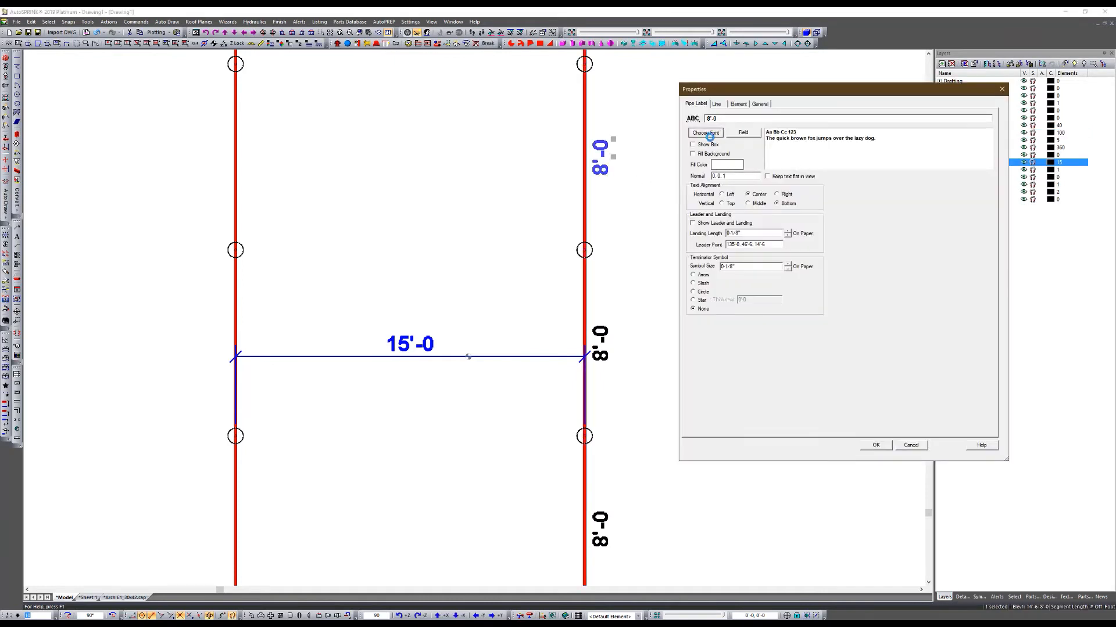
{"action": "left_click", "coordinate": [927, 229]}
{"action": "left_click", "coordinate": [911, 445]}
{"action": "scroll", "coordinate": [642, 376], "scroll_direction": "down", "scroll_amount": 1}
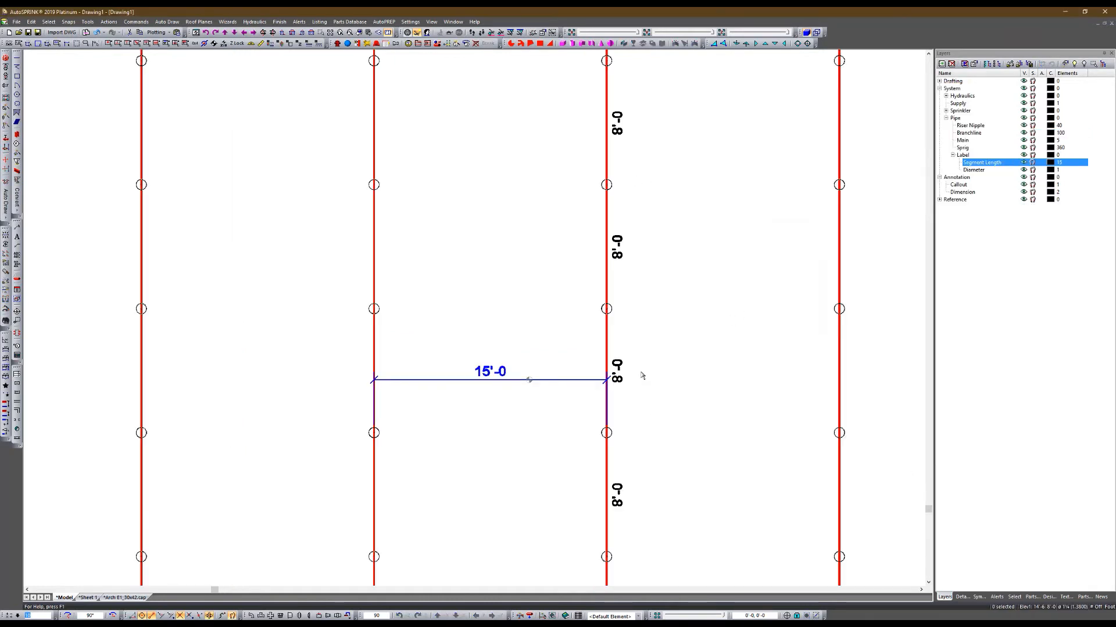
Switch to the open drawing Drawing2 and inspect the font settings of the 29'-5 pipe label
{"action": "left_click", "coordinate": [453, 21]}
{"action": "left_click", "coordinate": [474, 108]}
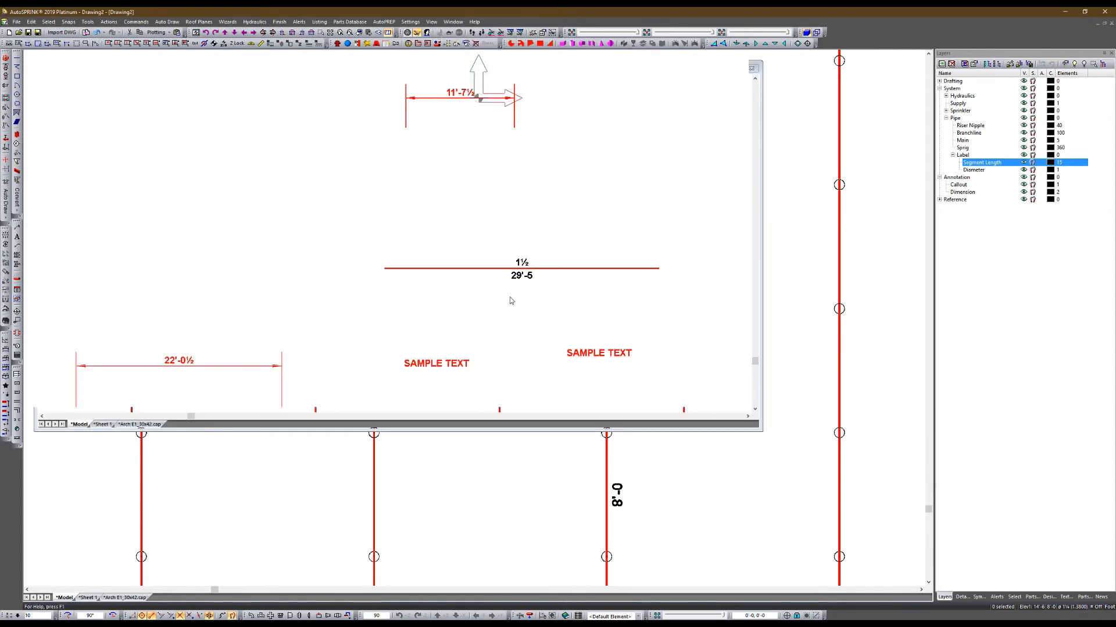
{"action": "double_click", "coordinate": [518, 278]}
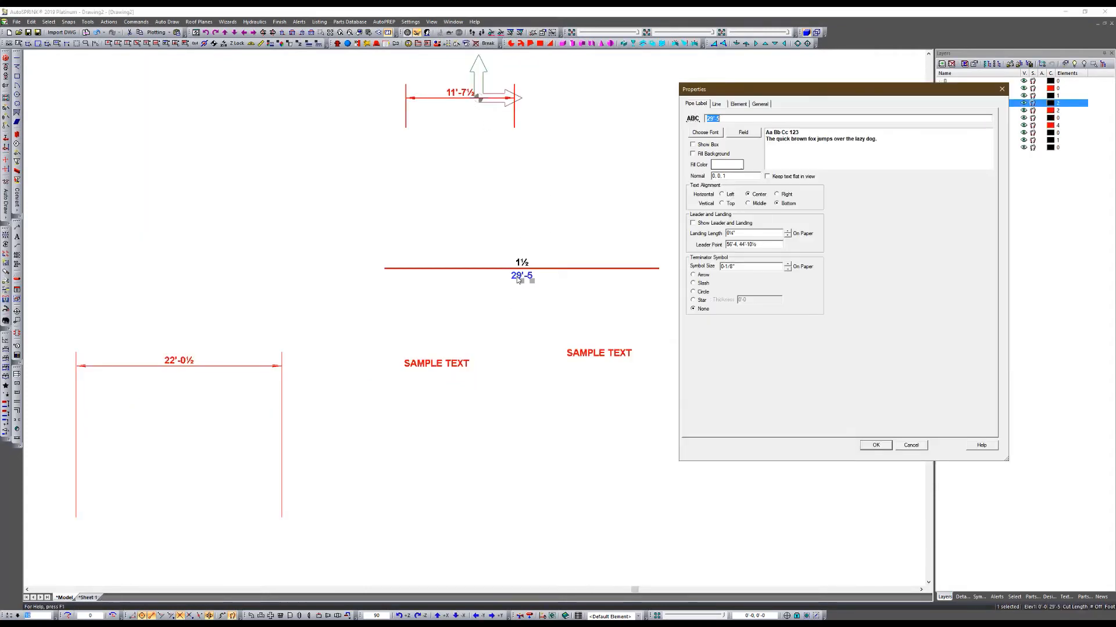
{"action": "left_click", "coordinate": [705, 132]}
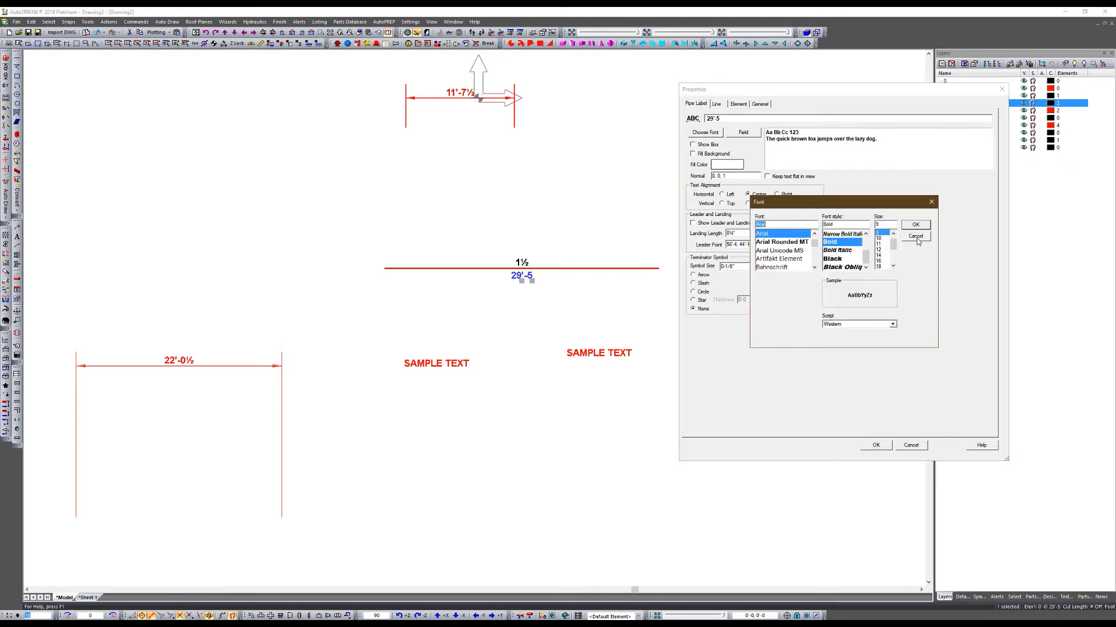
{"action": "left_click", "coordinate": [917, 239]}
{"action": "key", "text": "Escape"}
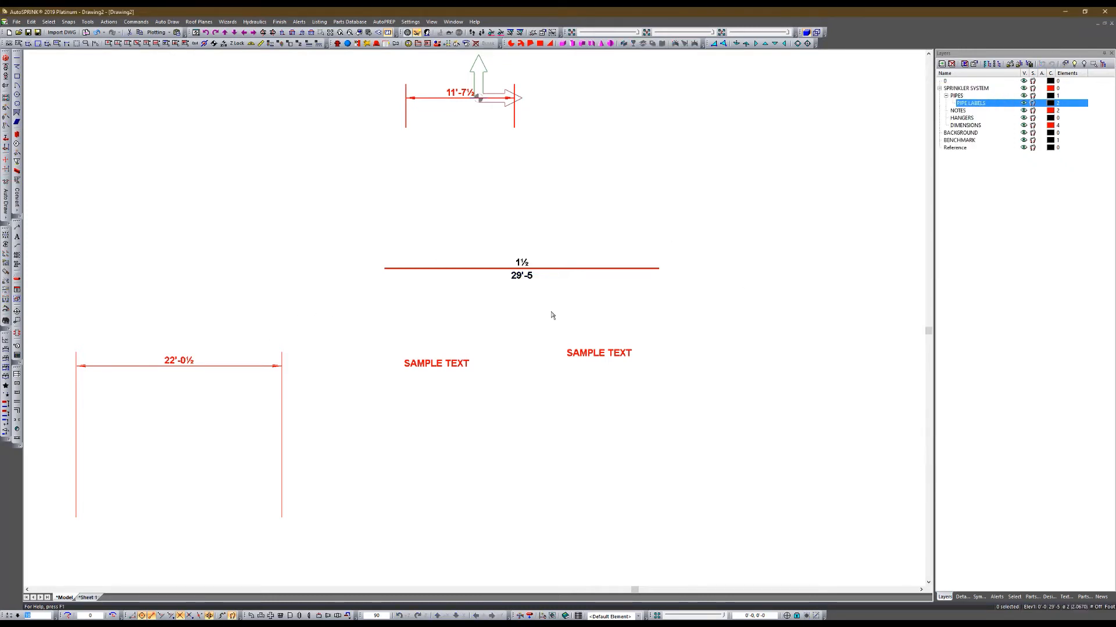
Give the 22'-0½ dimension 3/32" witness line extension and length, 1/16" witness line gap, and circle terminators sized 1/16"
{"action": "scroll", "coordinate": [552, 314], "scroll_direction": "down", "scroll_amount": 2}
{"action": "scroll", "coordinate": [210, 398], "scroll_direction": "up", "scroll_amount": 1}
{"action": "scroll", "coordinate": [545, 324], "scroll_direction": "up", "scroll_amount": 1}
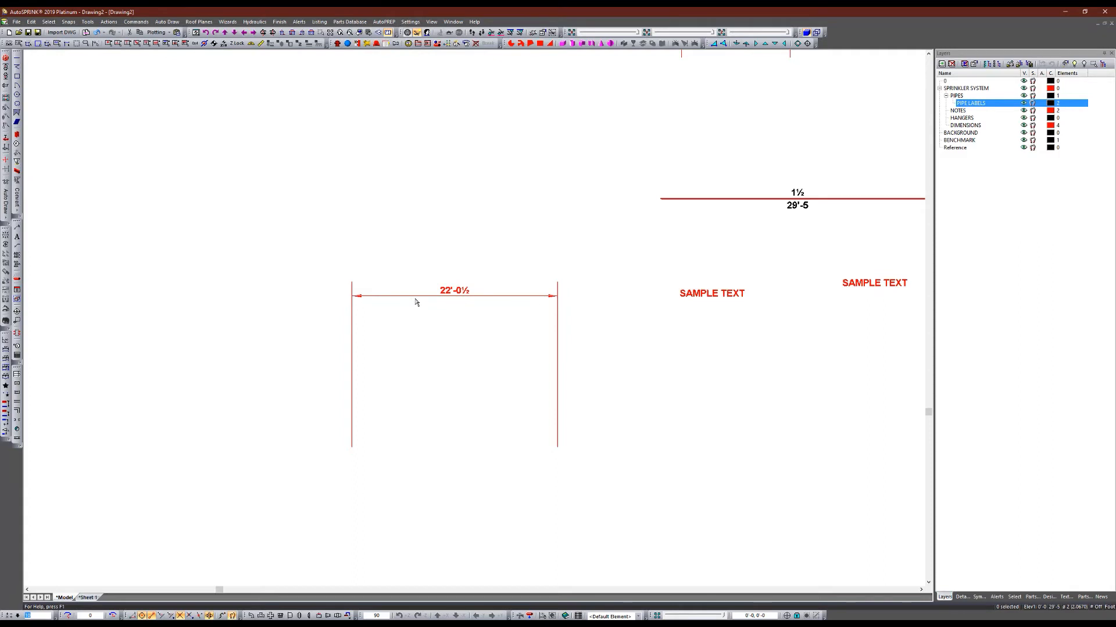
{"action": "scroll", "coordinate": [415, 302], "scroll_direction": "up", "scroll_amount": 1}
{"action": "scroll", "coordinate": [341, 365], "scroll_direction": "down", "scroll_amount": 2}
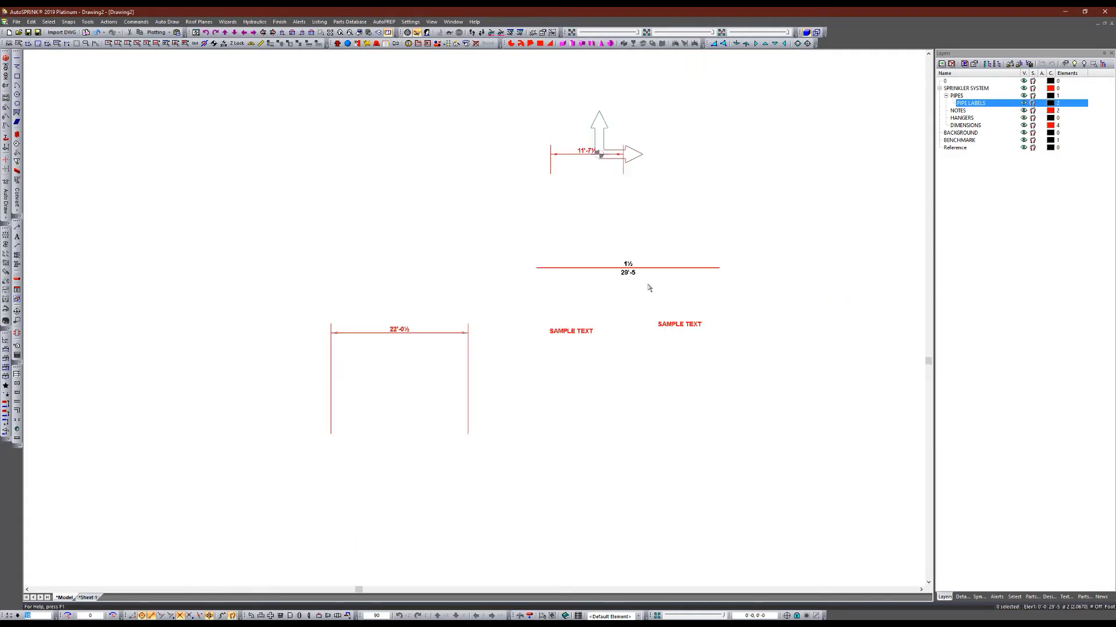
{"action": "scroll", "coordinate": [401, 335], "scroll_direction": "up", "scroll_amount": 2}
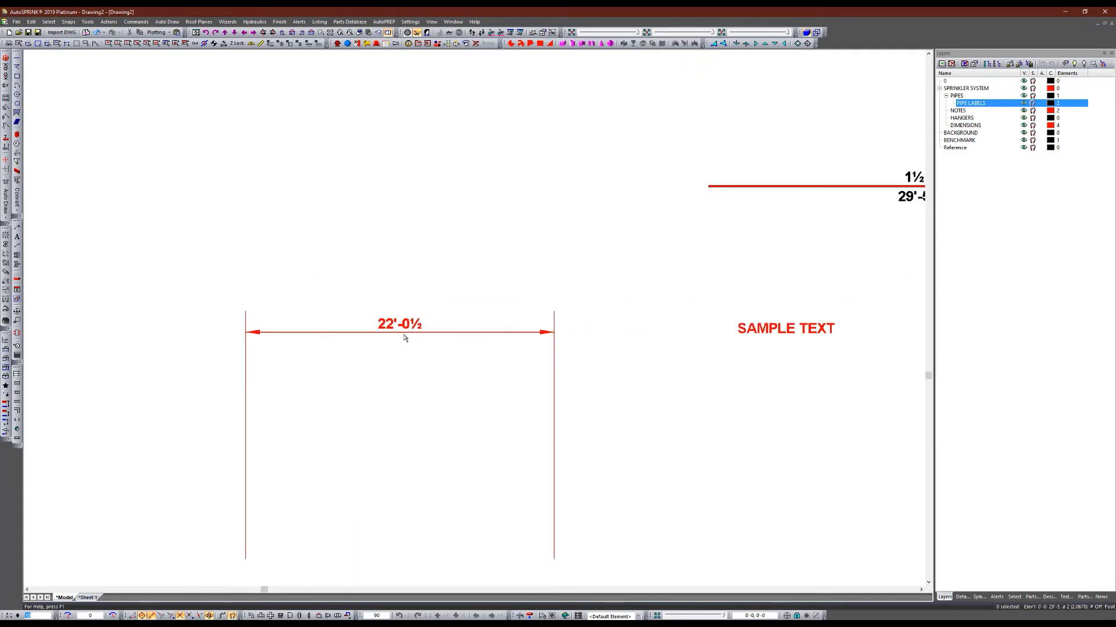
{"action": "double_click", "coordinate": [505, 334]}
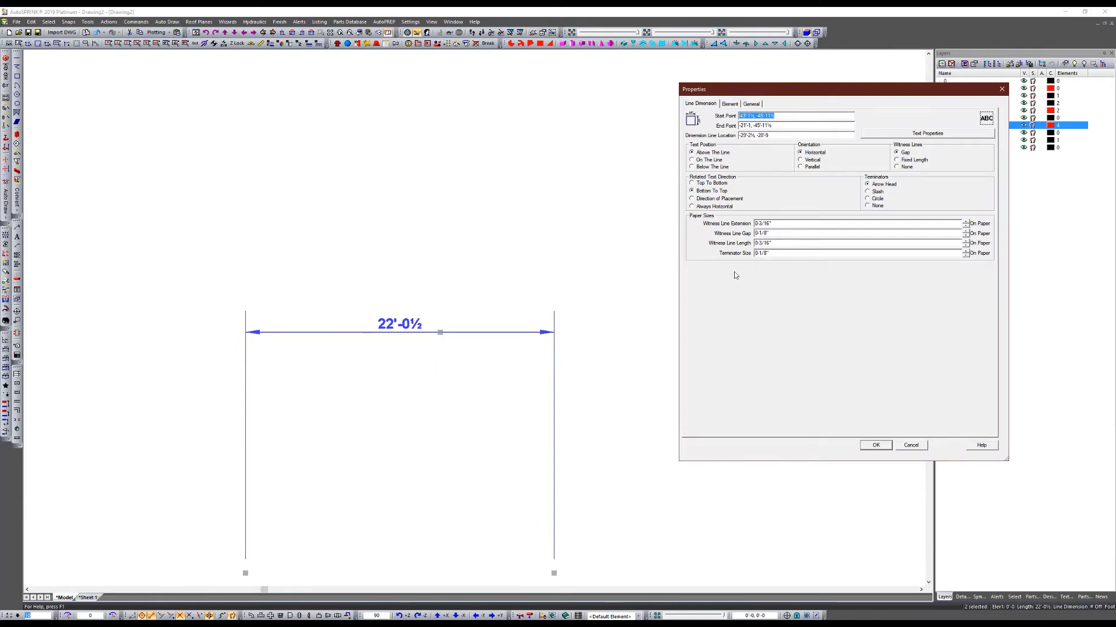
{"action": "left_click", "coordinate": [965, 226]}
{"action": "left_click", "coordinate": [965, 236]}
{"action": "left_click", "coordinate": [965, 245]}
{"action": "left_click", "coordinate": [965, 256]}
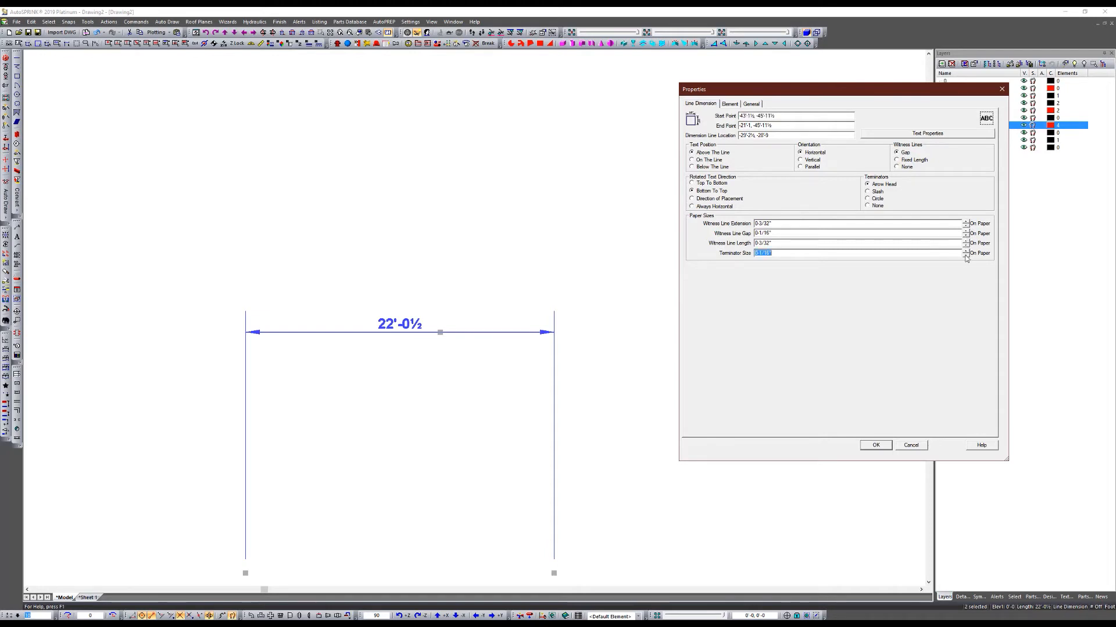
{"action": "left_click", "coordinate": [868, 199]}
Reduce the font size of the 22'-0½ dimension's text and apply the modified dimension properties
{"action": "left_click", "coordinate": [932, 133]}
{"action": "left_click", "coordinate": [752, 198]}
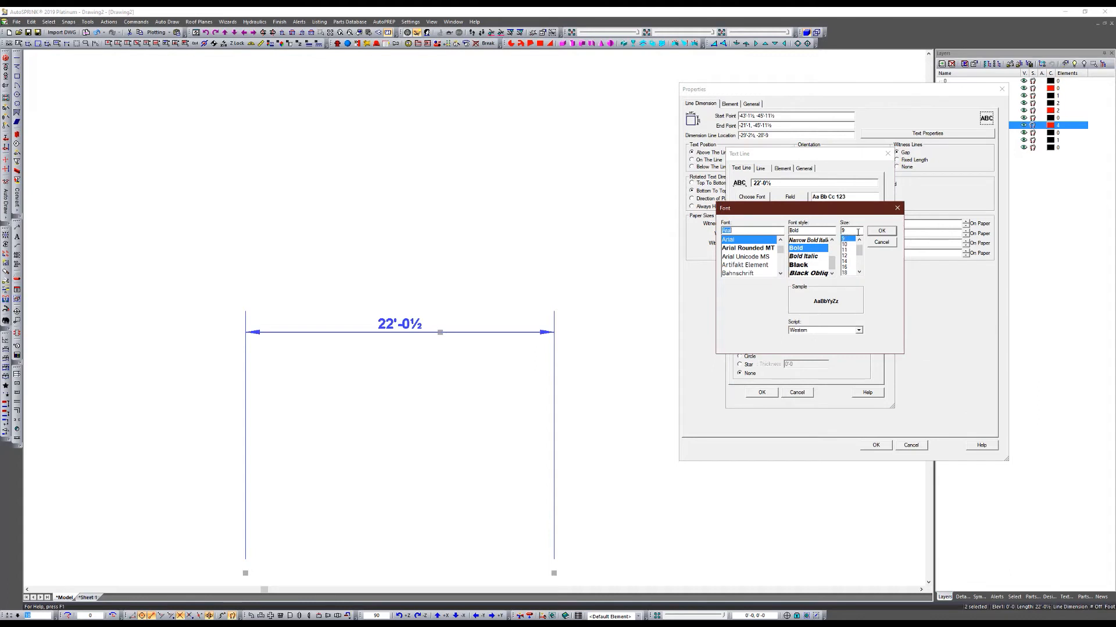
{"action": "left_click", "coordinate": [858, 232]}
{"action": "left_click", "coordinate": [881, 231]}
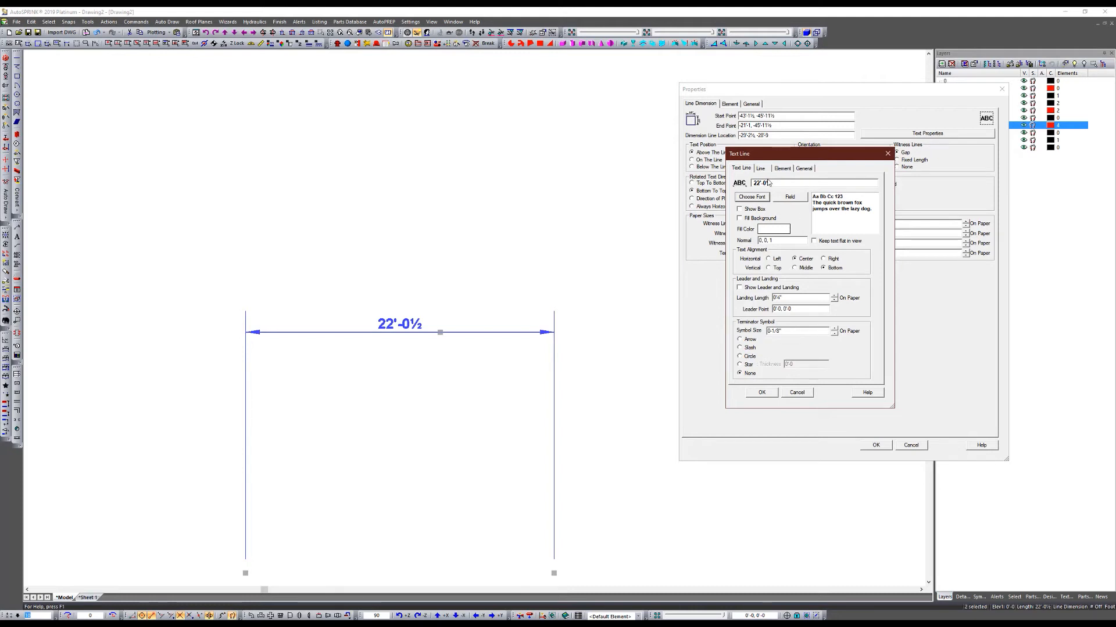
{"action": "left_click", "coordinate": [804, 169]}
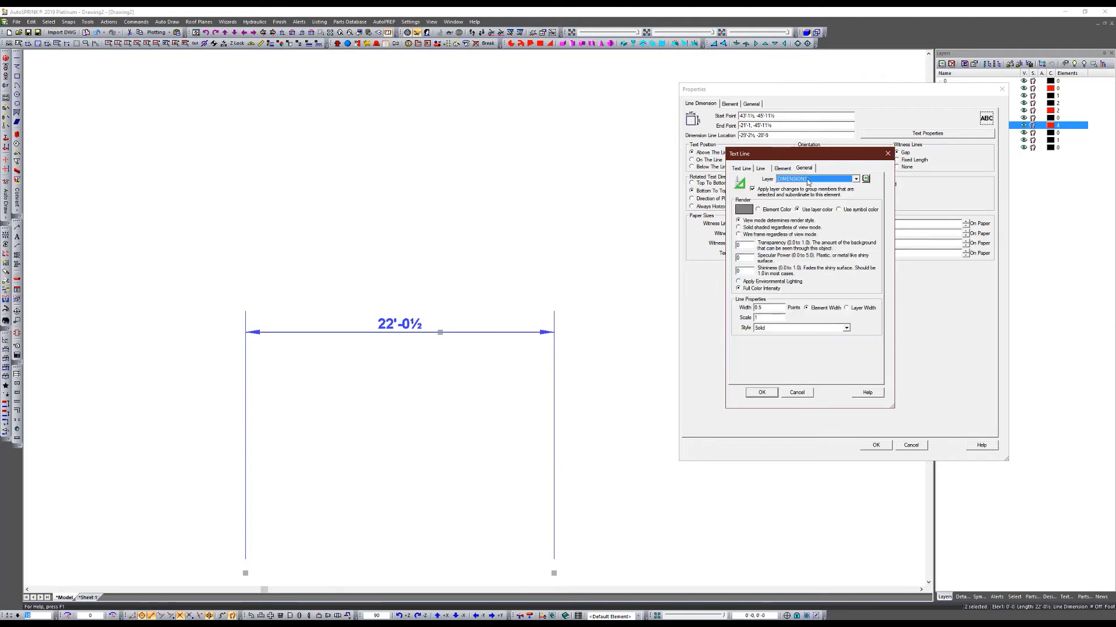
{"action": "left_click", "coordinate": [761, 392]}
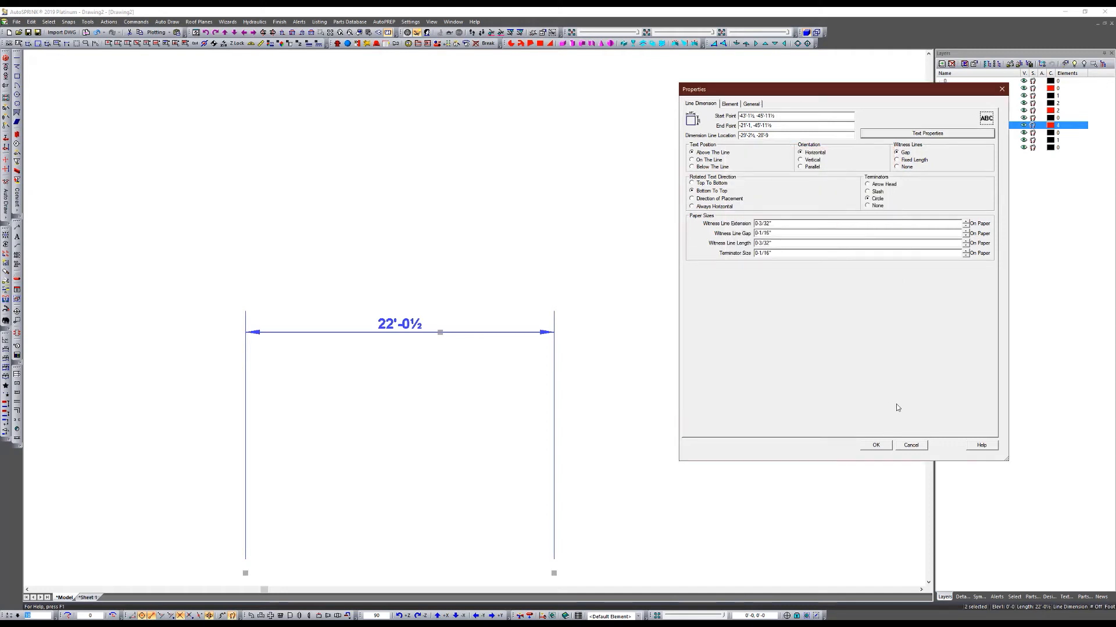
{"action": "left_click", "coordinate": [873, 445]}
{"action": "left_click", "coordinate": [717, 373]}
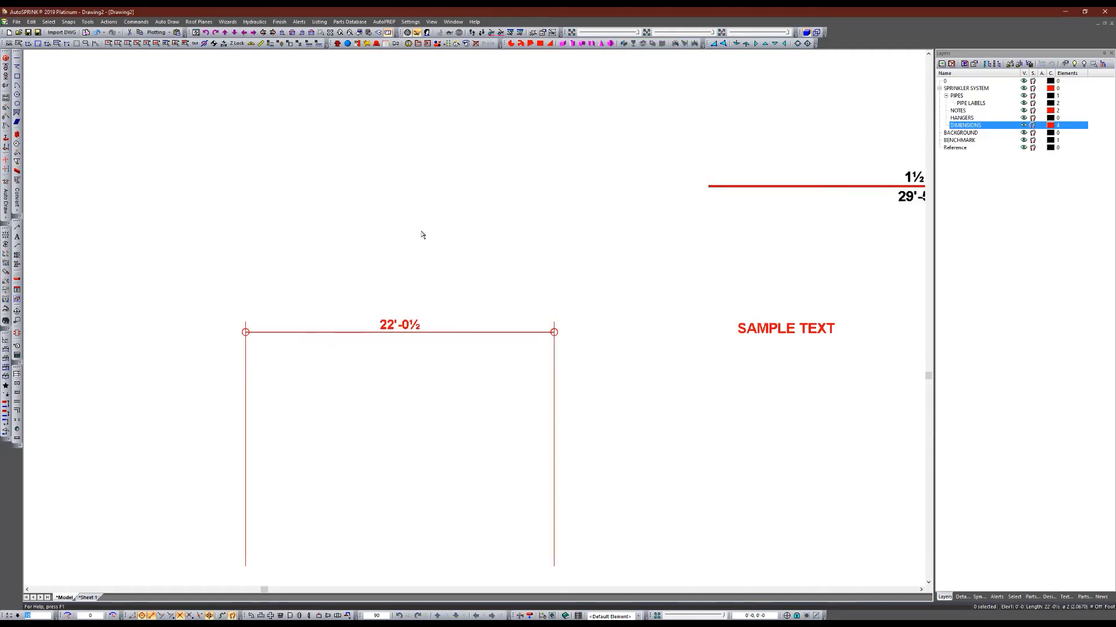
Set the 22'-0½ dimension's lines to use an element color and choose green
{"action": "scroll", "coordinate": [434, 204], "scroll_direction": "down", "scroll_amount": 1}
{"action": "double_click", "coordinate": [441, 289]}
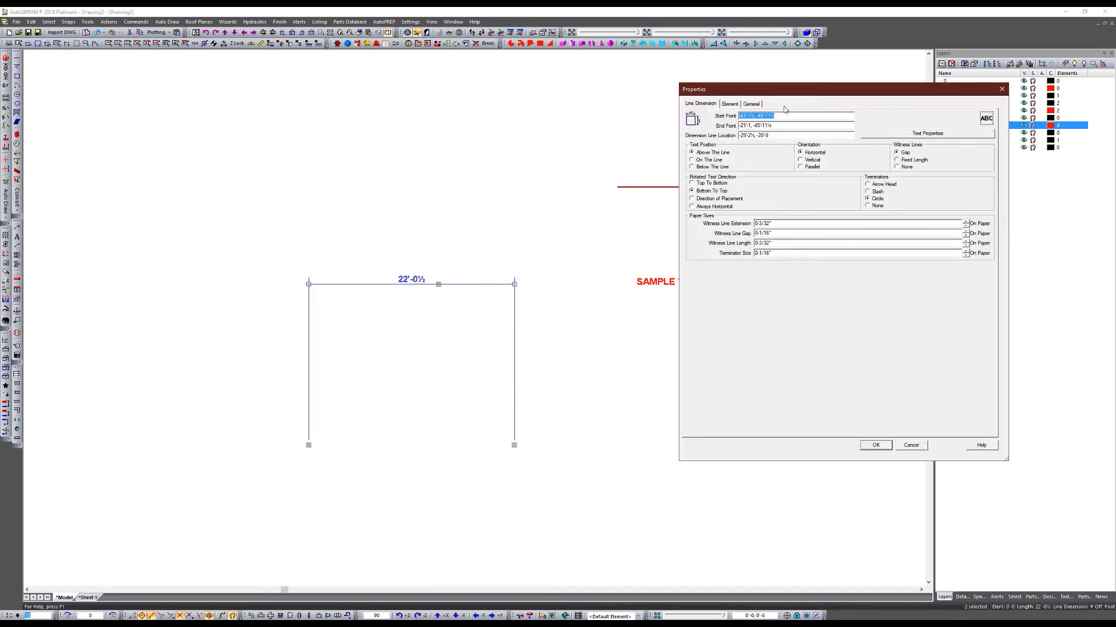
{"action": "left_click", "coordinate": [750, 104]}
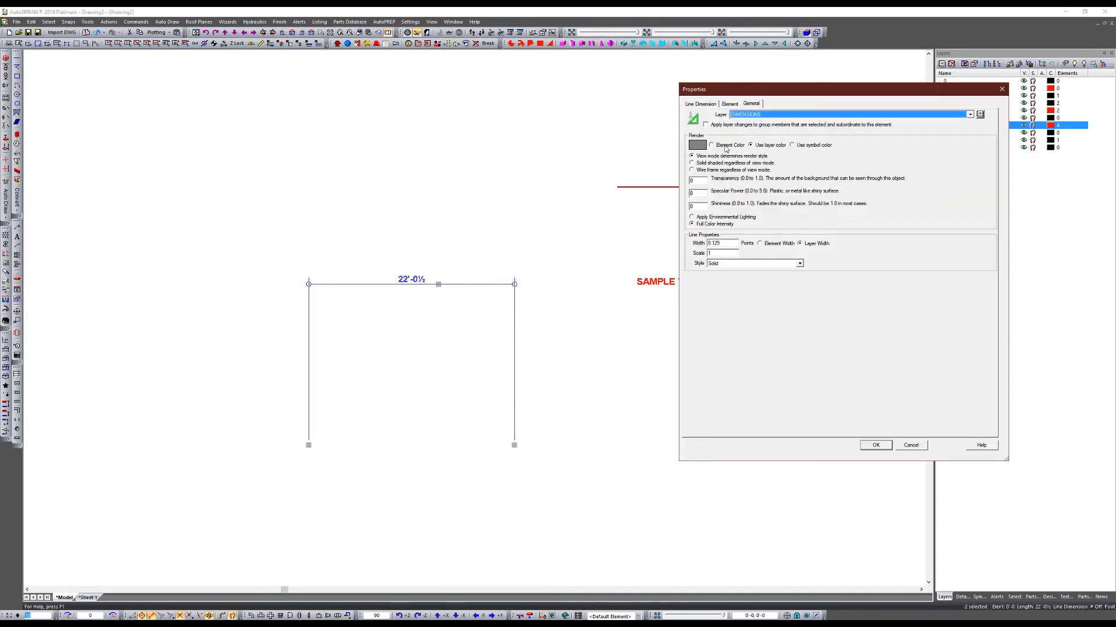
{"action": "left_click", "coordinate": [725, 146]}
{"action": "left_click", "coordinate": [698, 146]}
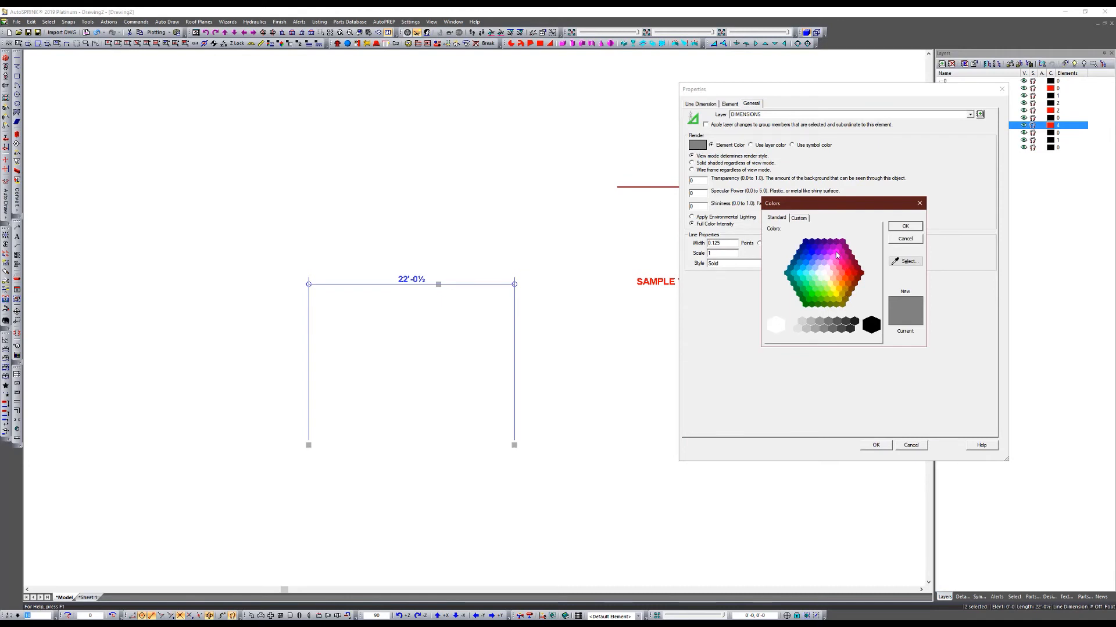
{"action": "left_click", "coordinate": [812, 302]}
{"action": "left_click", "coordinate": [904, 226]}
Set the 22'-0½ dimension's text color to green and apply the color changes
{"action": "left_click", "coordinate": [700, 104]}
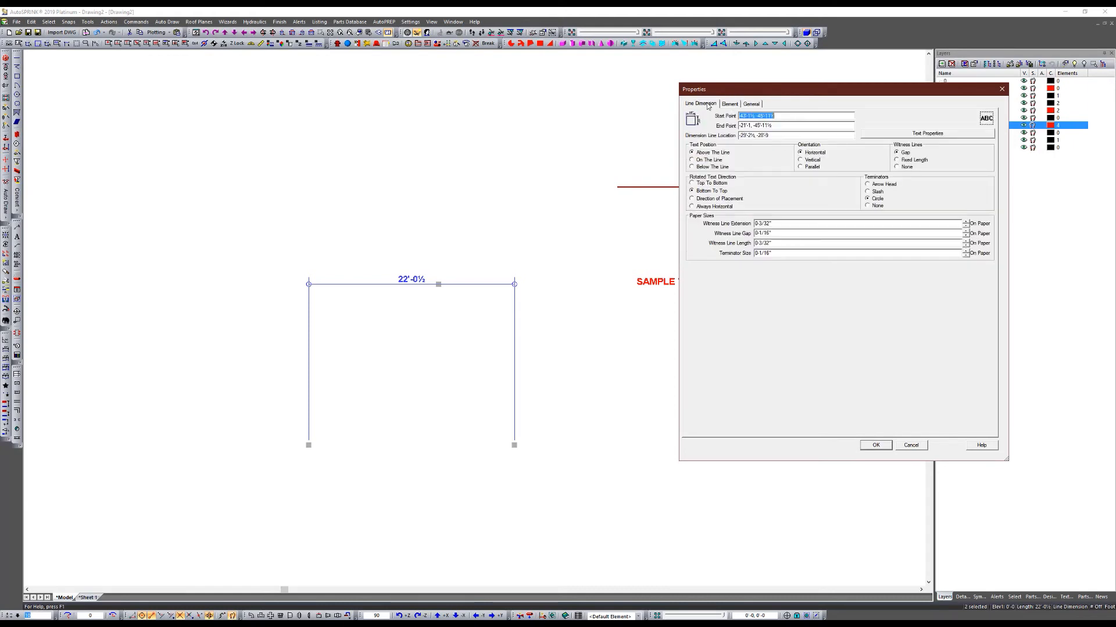
{"action": "left_click", "coordinate": [928, 133]}
{"action": "left_click", "coordinate": [804, 169]}
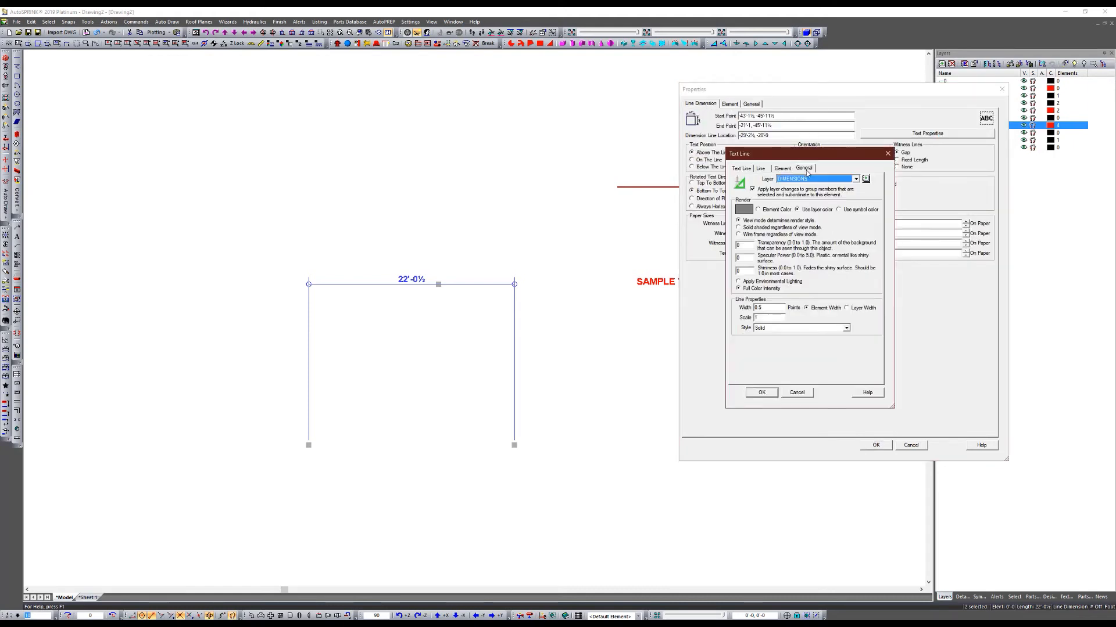
{"action": "left_click", "coordinate": [745, 209]}
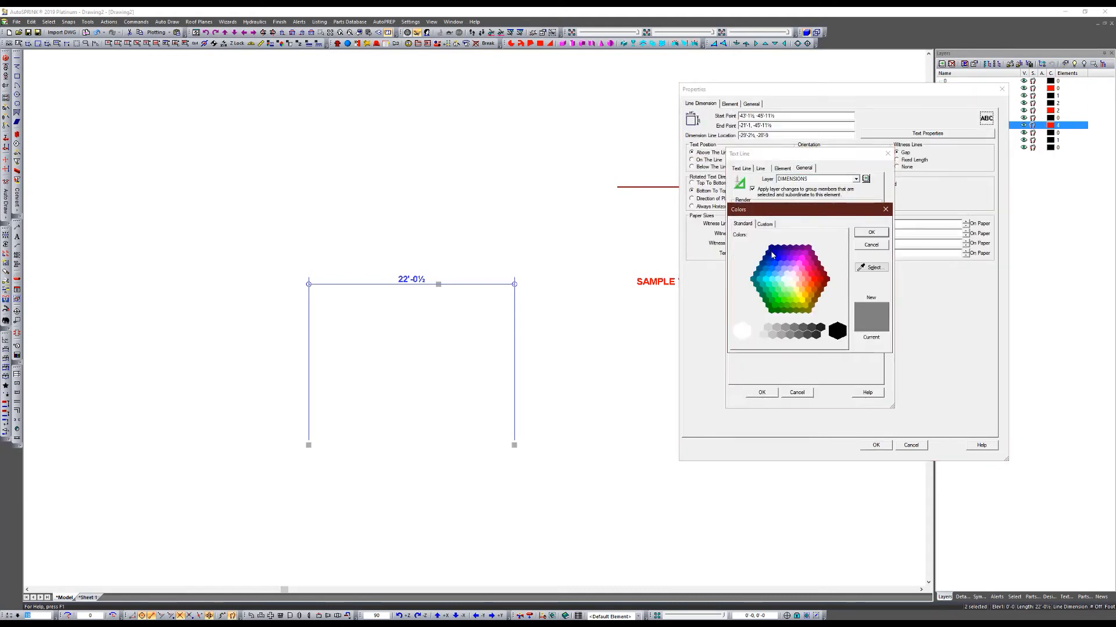
{"action": "left_click", "coordinate": [774, 307]}
{"action": "left_click", "coordinate": [869, 234]}
{"action": "left_click", "coordinate": [761, 393]}
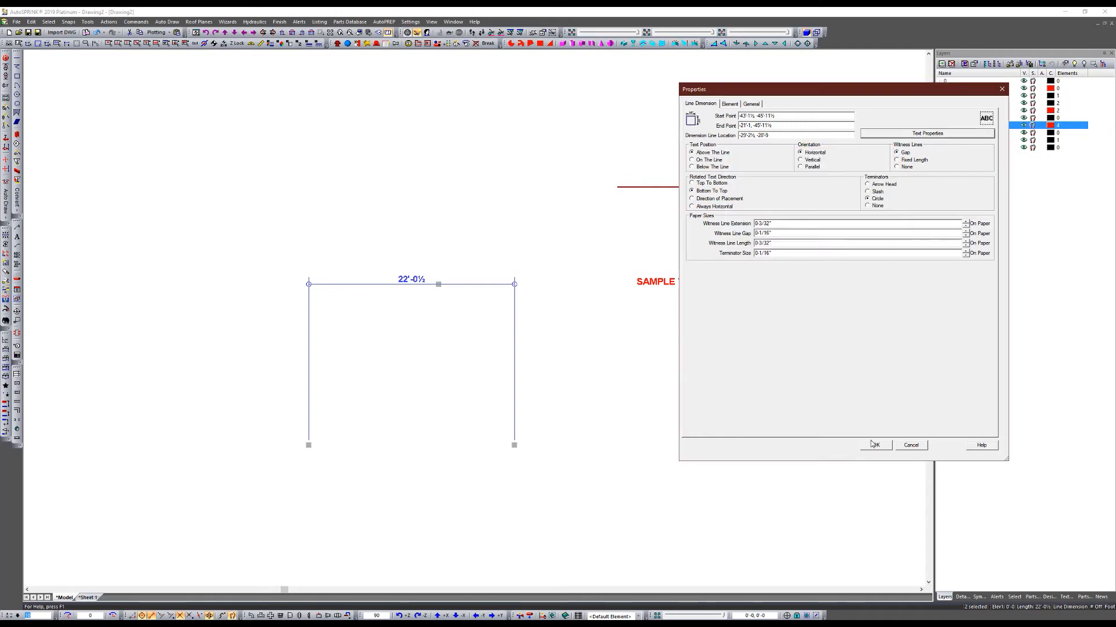
{"action": "left_click", "coordinate": [875, 445]}
Draw a test line dimension about 23'-2 long below the green dimension and delete it
{"action": "scroll", "coordinate": [372, 309], "scroll_direction": "up", "scroll_amount": 3}
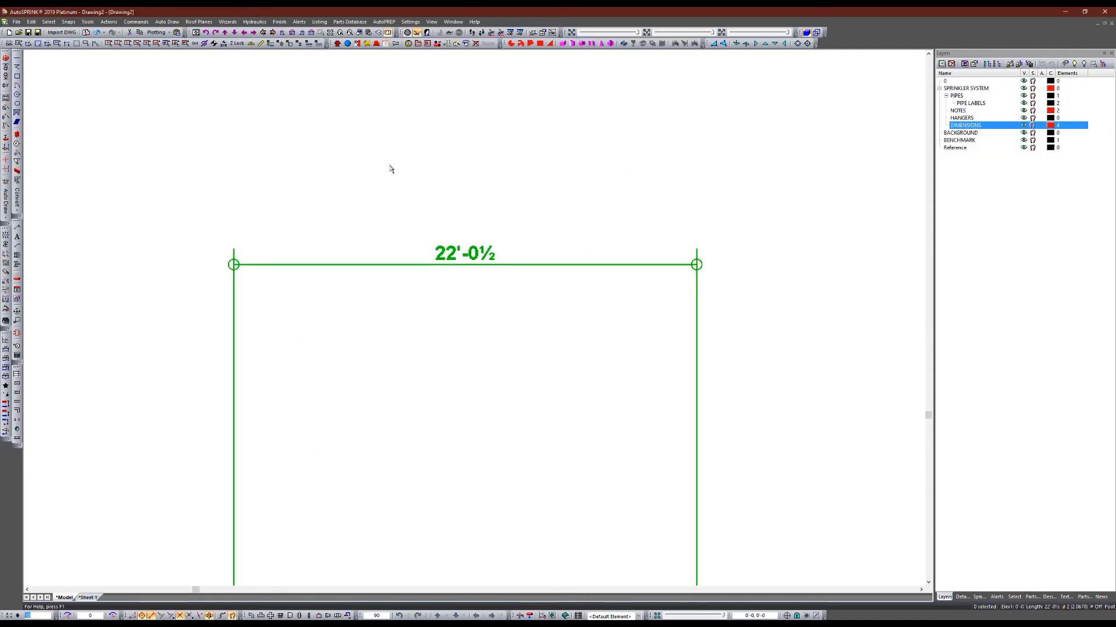
{"action": "scroll", "coordinate": [391, 166], "scroll_direction": "down", "scroll_amount": 3}
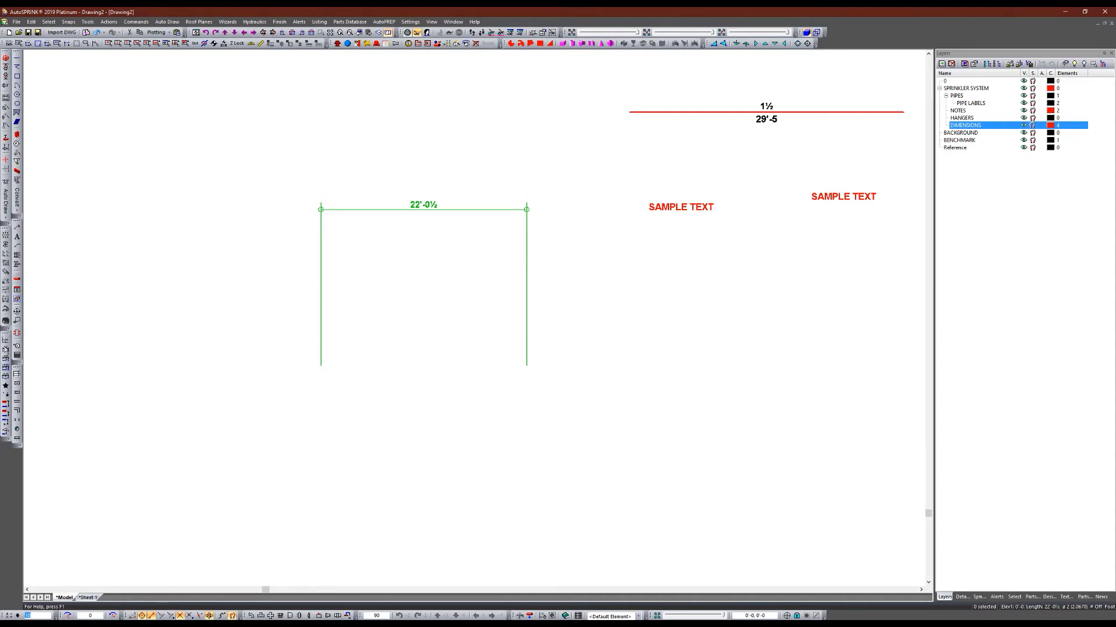
{"action": "left_click", "coordinate": [6, 349]}
{"action": "left_click", "coordinate": [357, 466]}
{"action": "left_click", "coordinate": [579, 483]}
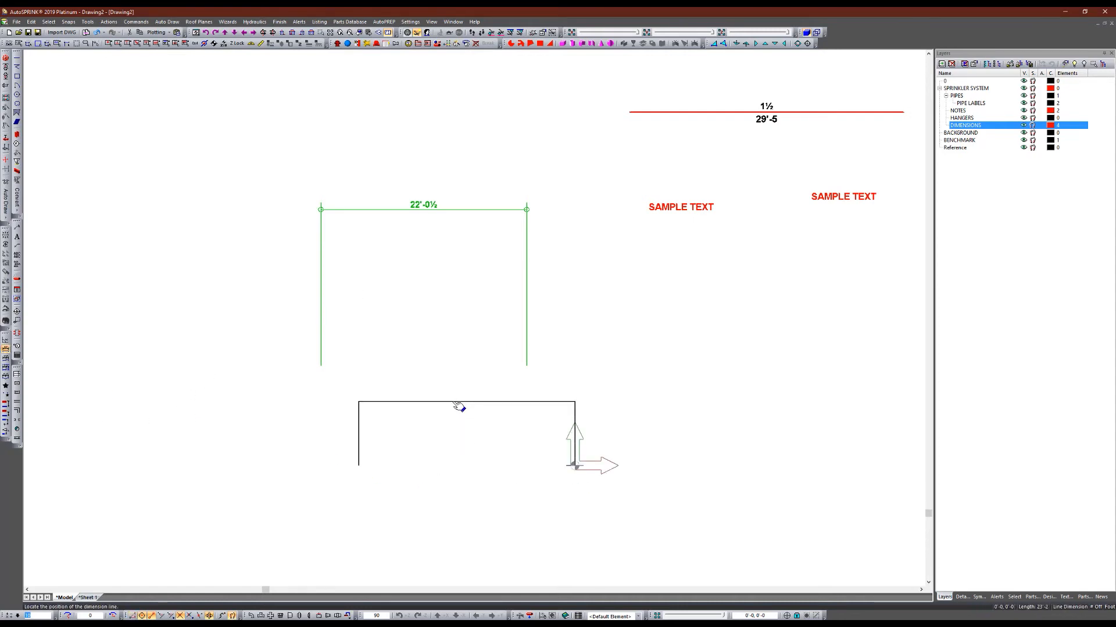
{"action": "left_click", "coordinate": [456, 402]}
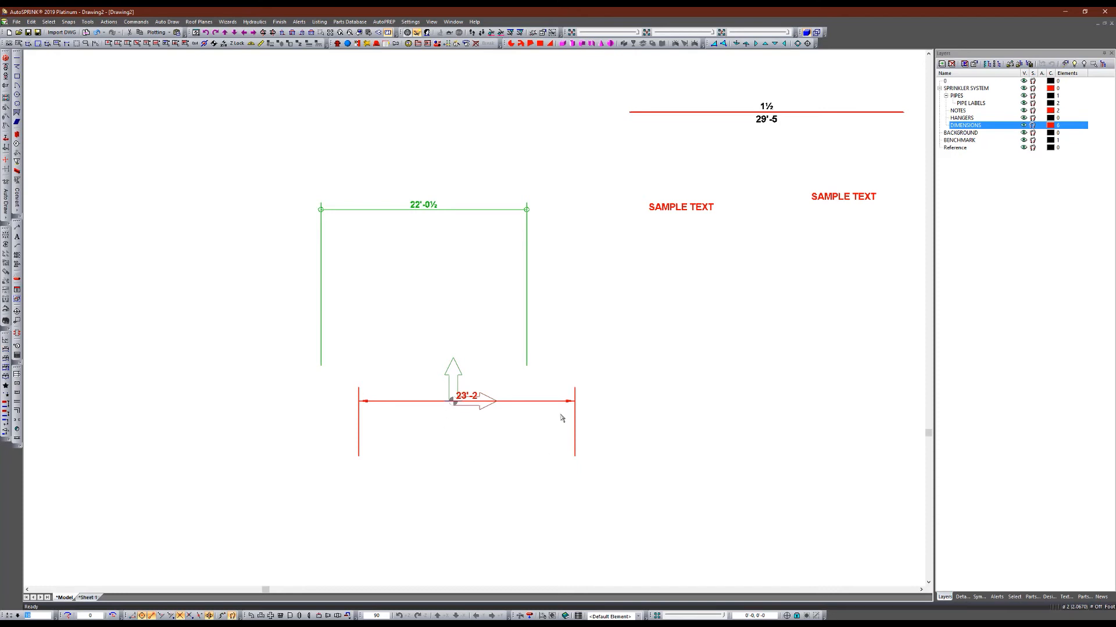
{"action": "left_click", "coordinate": [572, 401]}
{"action": "key", "text": "Delete"}
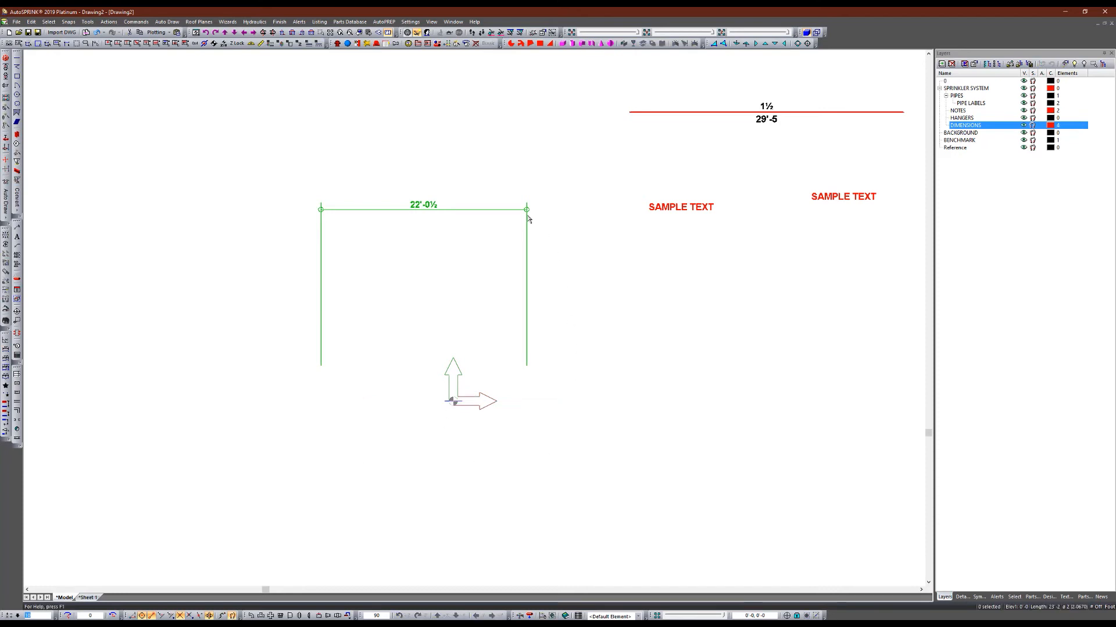
Take the line dimension defaults from the green 22'-0½ dimension
{"action": "right_click", "coordinate": [528, 218]}
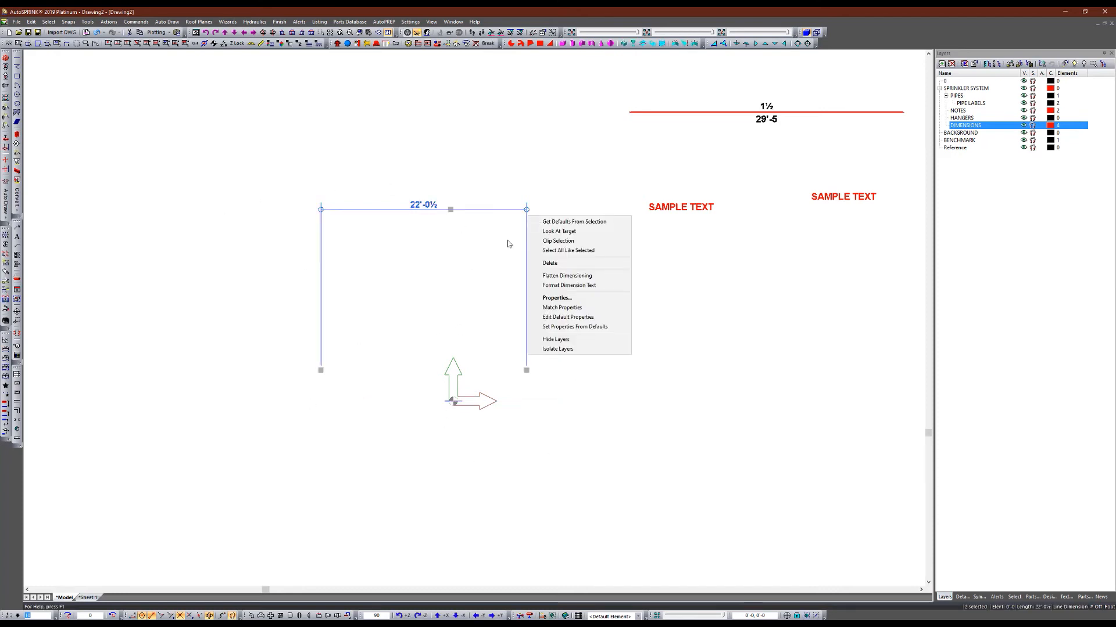
{"action": "left_click", "coordinate": [558, 226]}
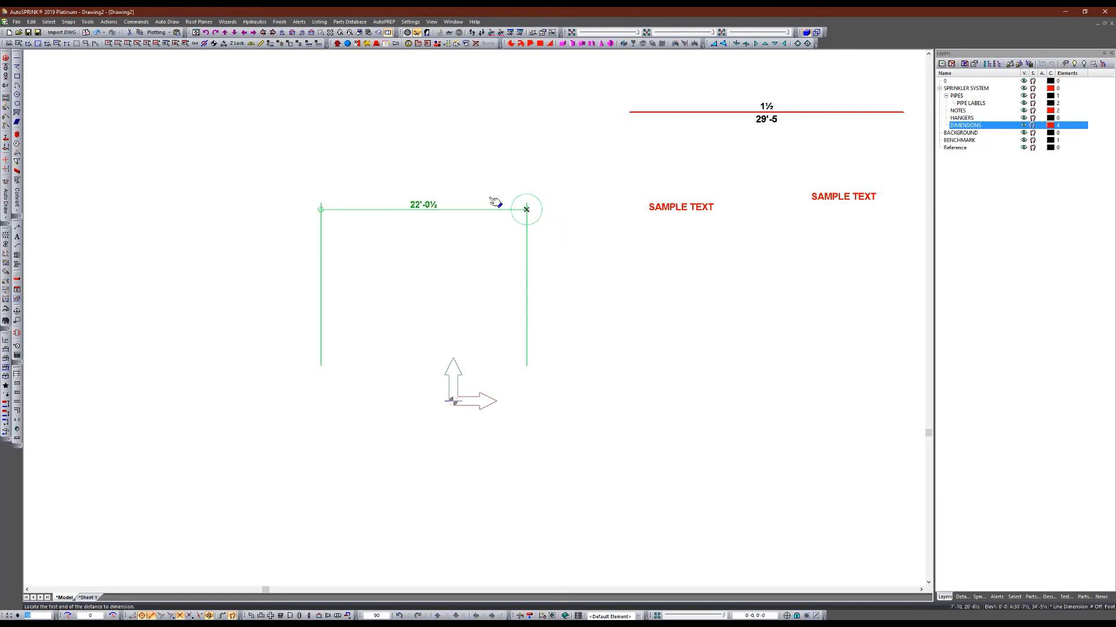
{"action": "scroll", "coordinate": [431, 199], "scroll_direction": "up", "scroll_amount": 5}
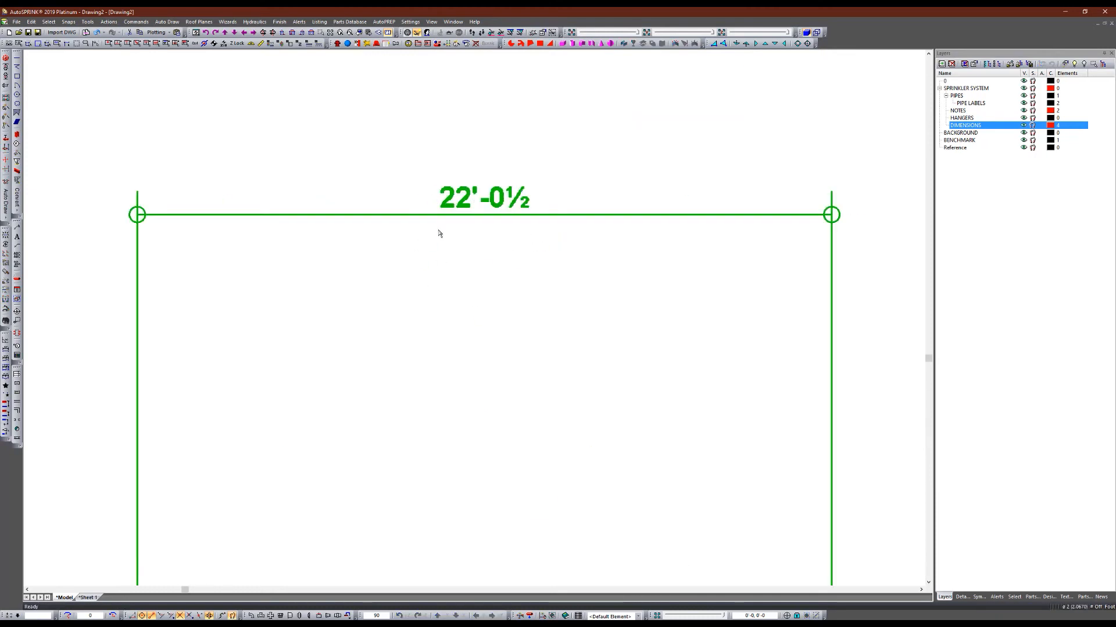
Get the default dimension properties again from the selected green 22'-0½ line dimension
{"action": "scroll", "coordinate": [439, 233], "scroll_direction": "down", "scroll_amount": 4}
{"action": "scroll", "coordinate": [416, 241], "scroll_direction": "up", "scroll_amount": 2}
{"action": "left_click", "coordinate": [523, 312]}
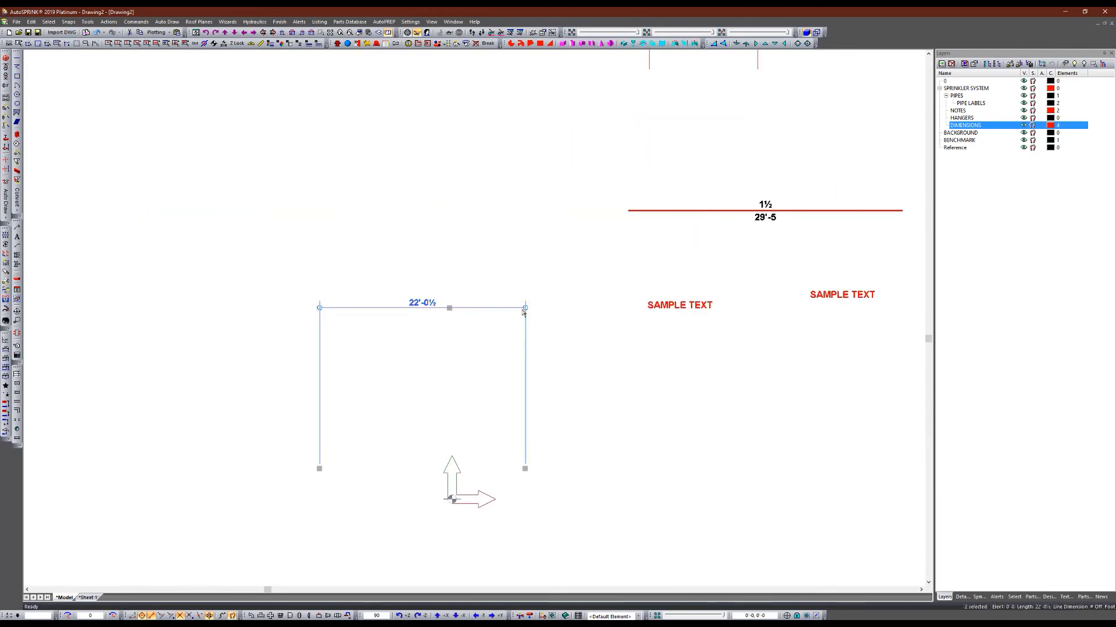
{"action": "right_click", "coordinate": [523, 312]}
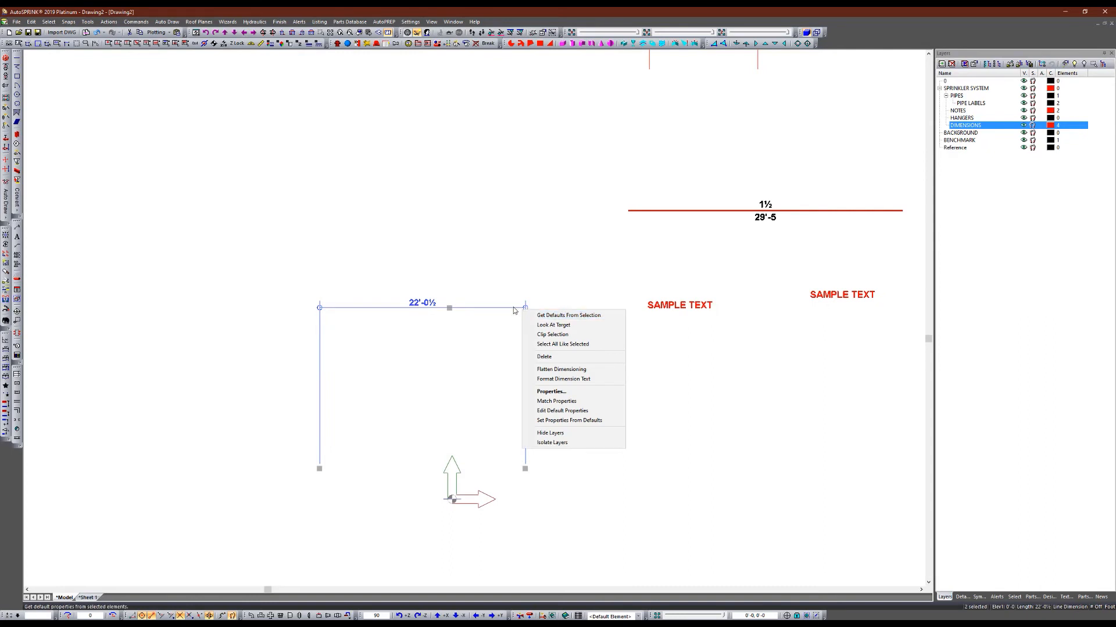
{"action": "left_click", "coordinate": [561, 319]}
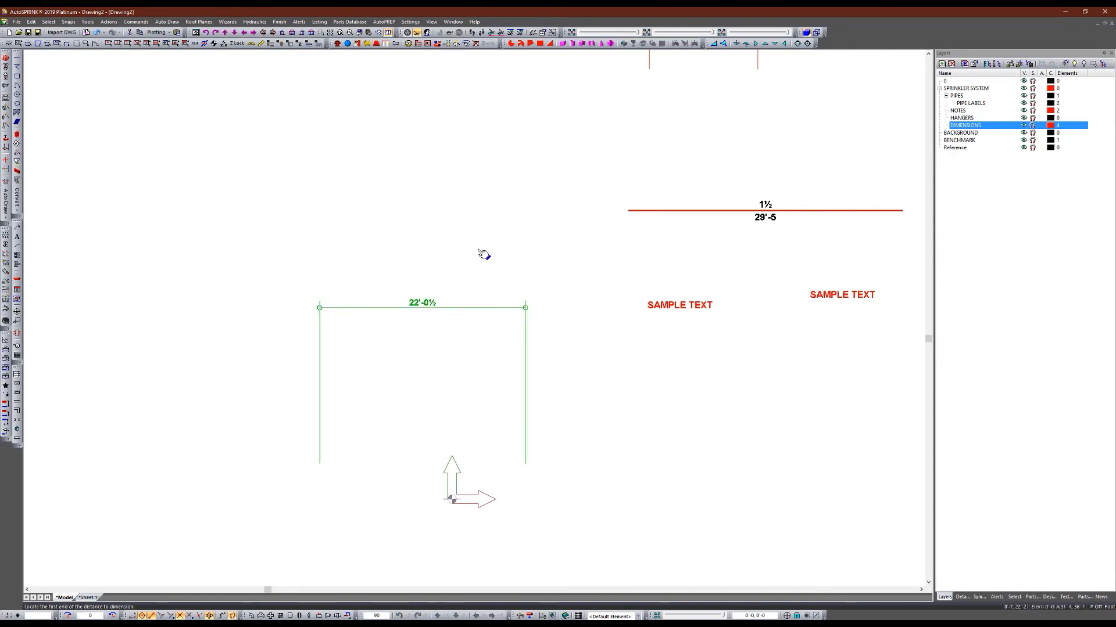
Draw a horizontal line dimension about 13'-0 long in the empty area above and left of the 22'-0½ dimension
{"action": "right_click", "coordinate": [5, 352]}
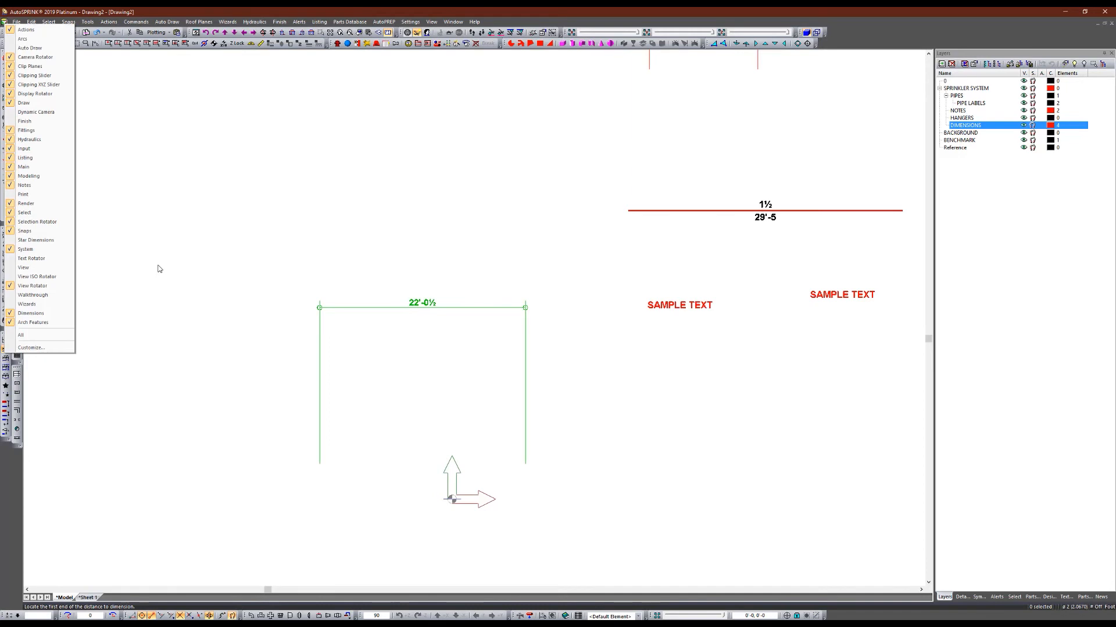
{"action": "left_click", "coordinate": [160, 268]}
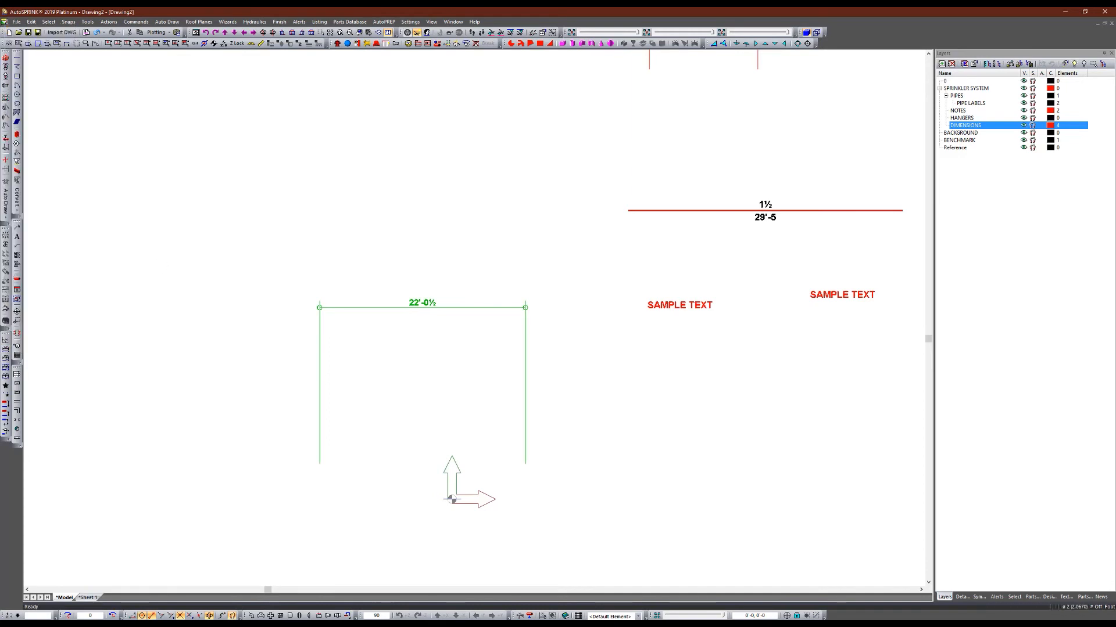
{"action": "left_click", "coordinate": [5, 352]}
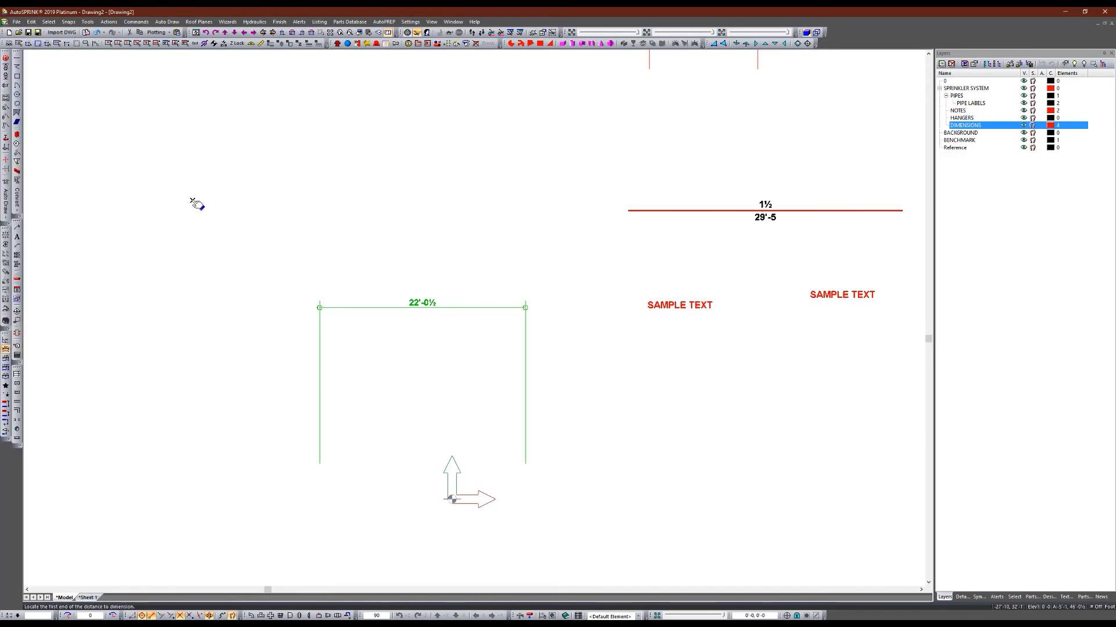
{"action": "left_click", "coordinate": [193, 199]}
{"action": "left_click", "coordinate": [314, 199]}
{"action": "left_click", "coordinate": [279, 119]}
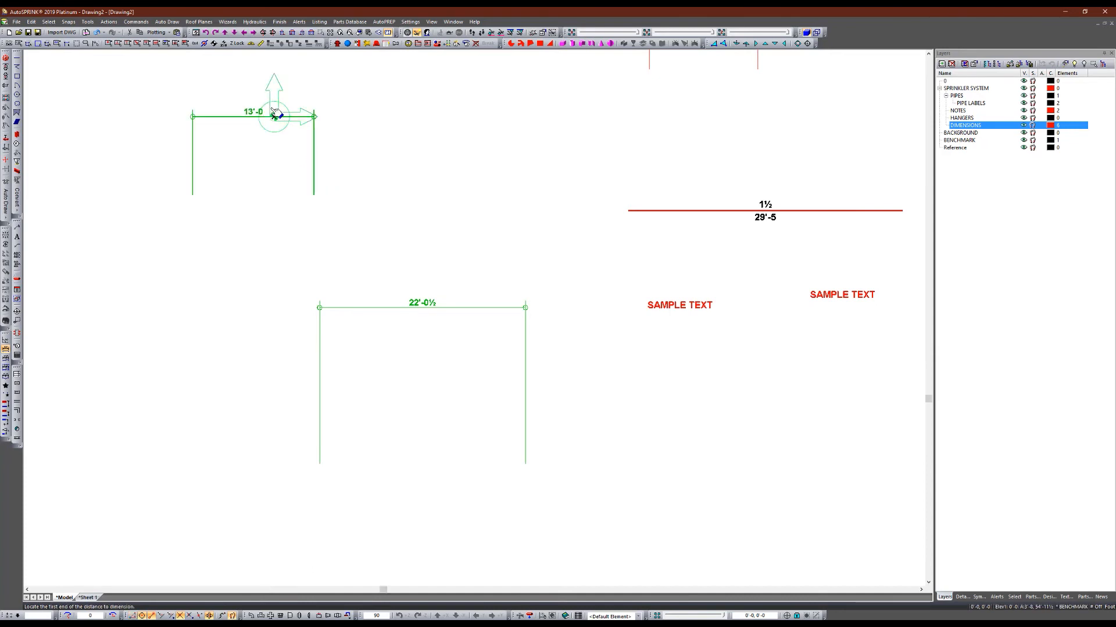
Examine the new 13'-0 dimension's text, lines and circular end marks and compare them with the 22'-0½ dimension
{"action": "scroll", "coordinate": [247, 95], "scroll_direction": "up", "scroll_amount": 3}
{"action": "scroll", "coordinate": [339, 161], "scroll_direction": "up", "scroll_amount": 2}
{"action": "scroll", "coordinate": [339, 161], "scroll_direction": "up", "scroll_amount": 3}
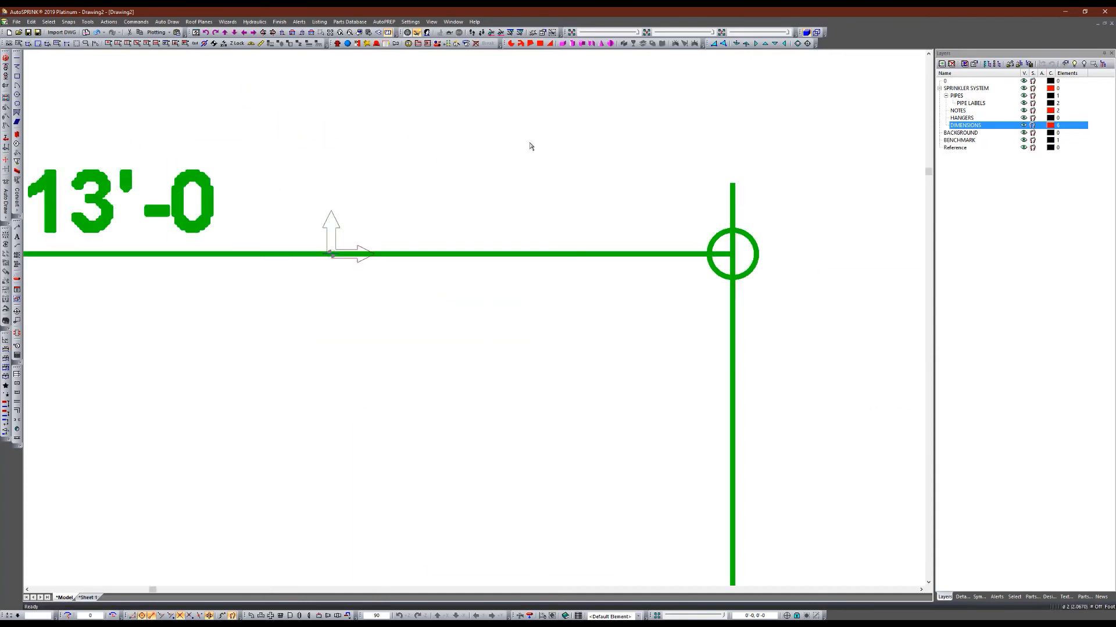
{"action": "scroll", "coordinate": [536, 144], "scroll_direction": "down", "scroll_amount": 4}
{"action": "scroll", "coordinate": [310, 179], "scroll_direction": "up", "scroll_amount": 3}
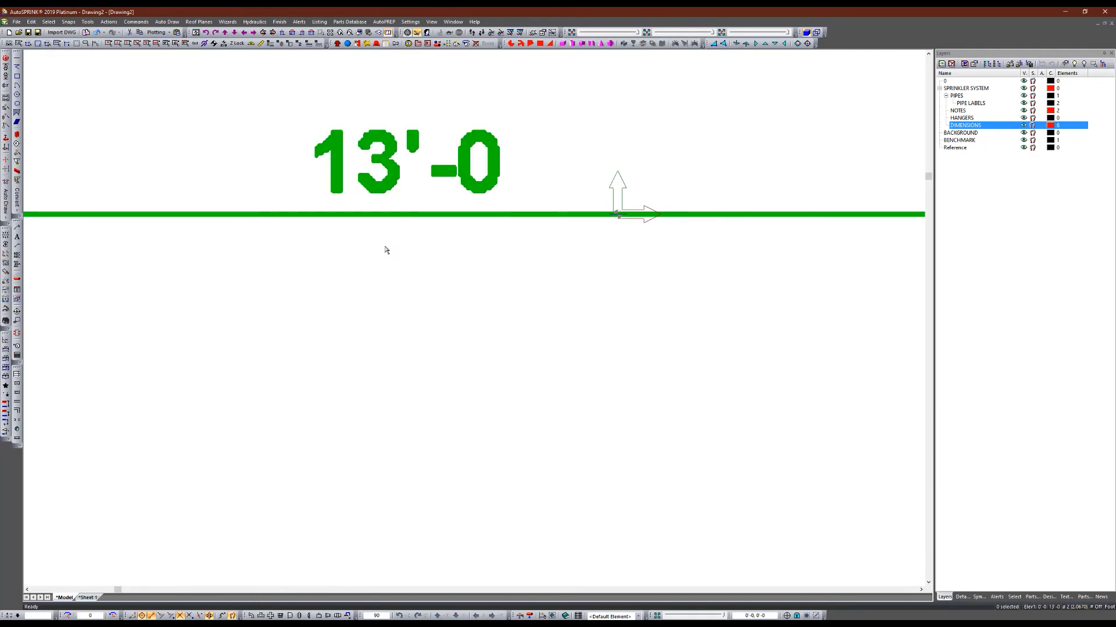
{"action": "scroll", "coordinate": [456, 246], "scroll_direction": "down", "scroll_amount": 4}
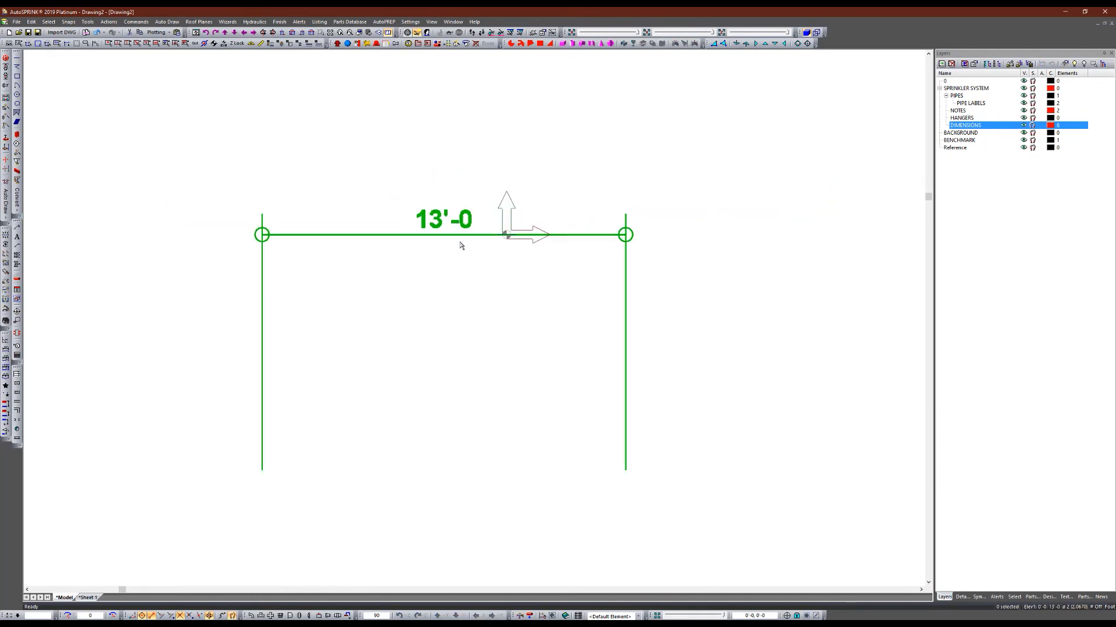
{"action": "scroll", "coordinate": [314, 115], "scroll_direction": "down", "scroll_amount": 2}
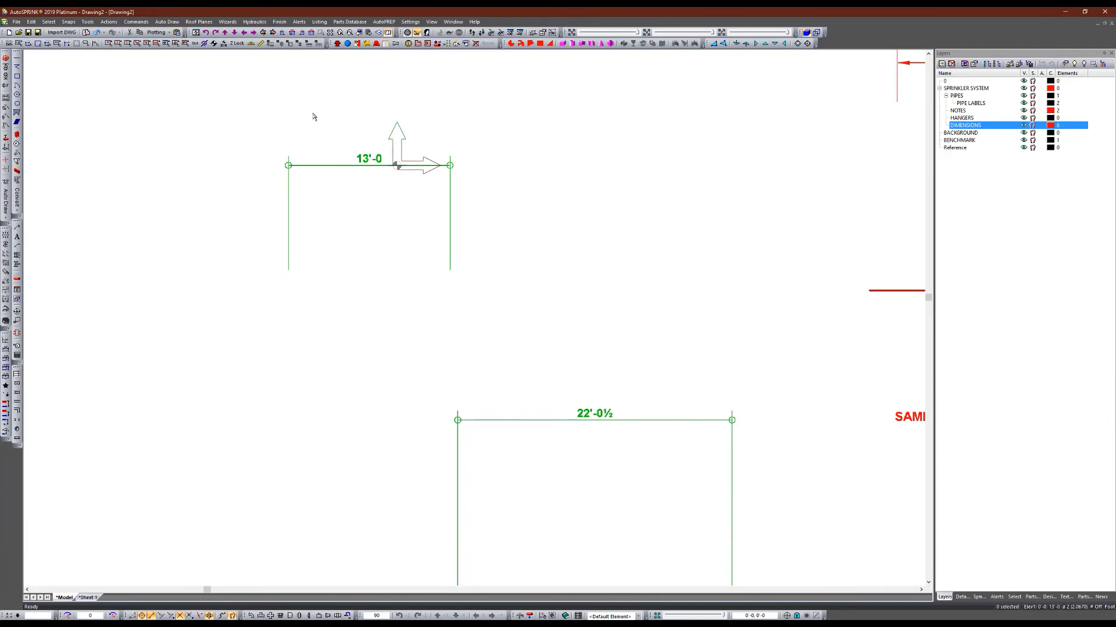
{"action": "scroll", "coordinate": [814, 424], "scroll_direction": "up", "scroll_amount": 3}
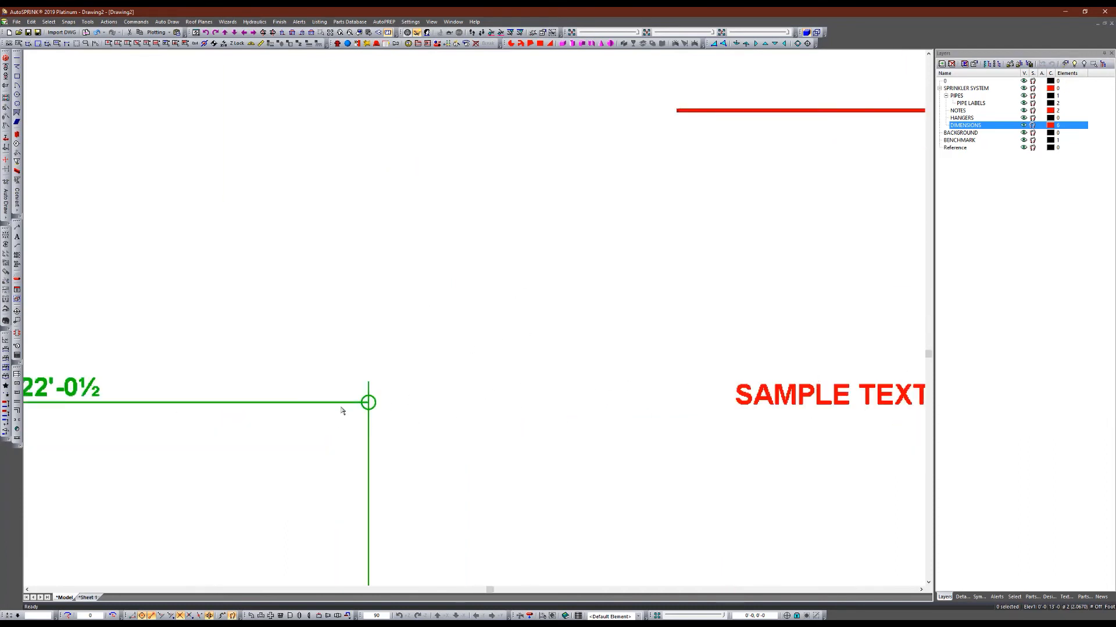
{"action": "scroll", "coordinate": [748, 483], "scroll_direction": "down", "scroll_amount": 3}
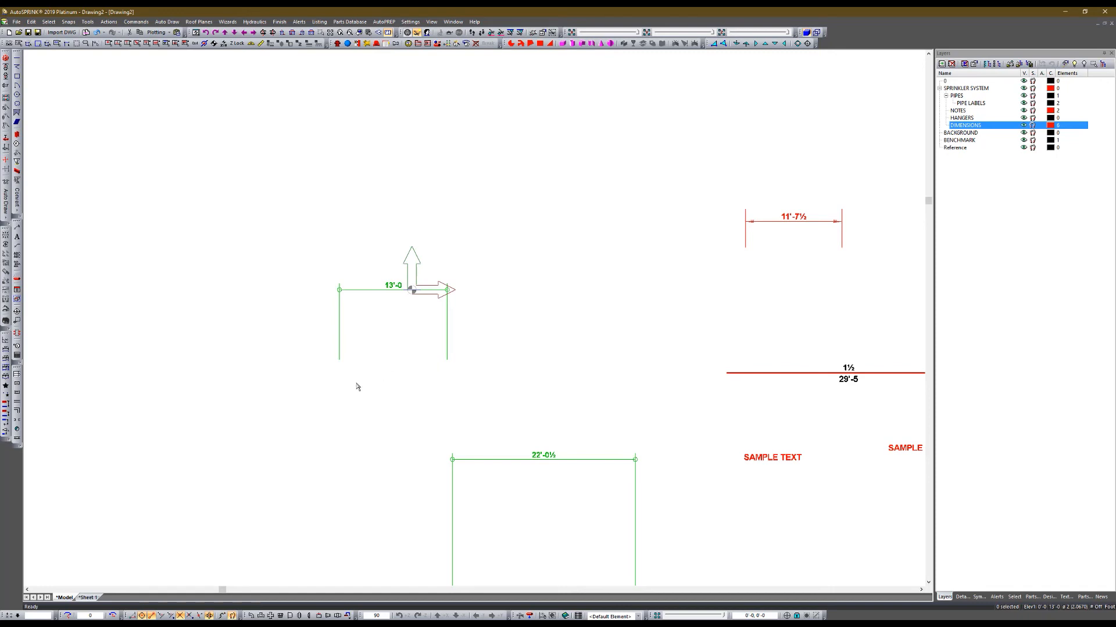
Review the properties of the 1½ pipe labeled 29'-5, close them without changes and clear the selection
{"action": "scroll", "coordinate": [747, 388], "scroll_direction": "up", "scroll_amount": 3}
{"action": "left_click", "coordinate": [667, 360]}
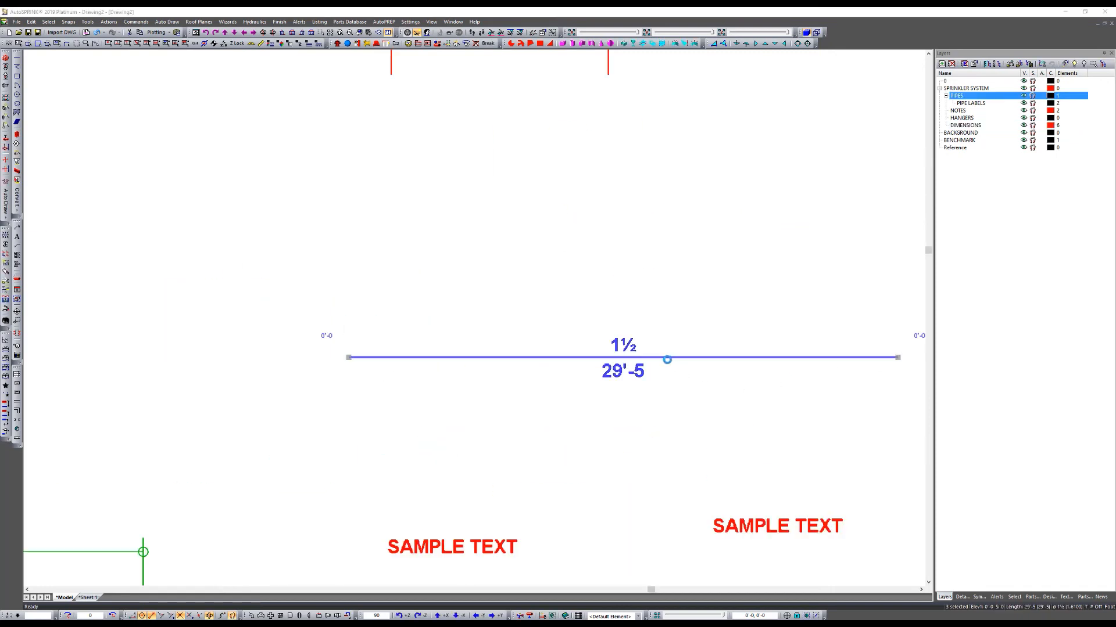
{"action": "double_click", "coordinate": [667, 360]}
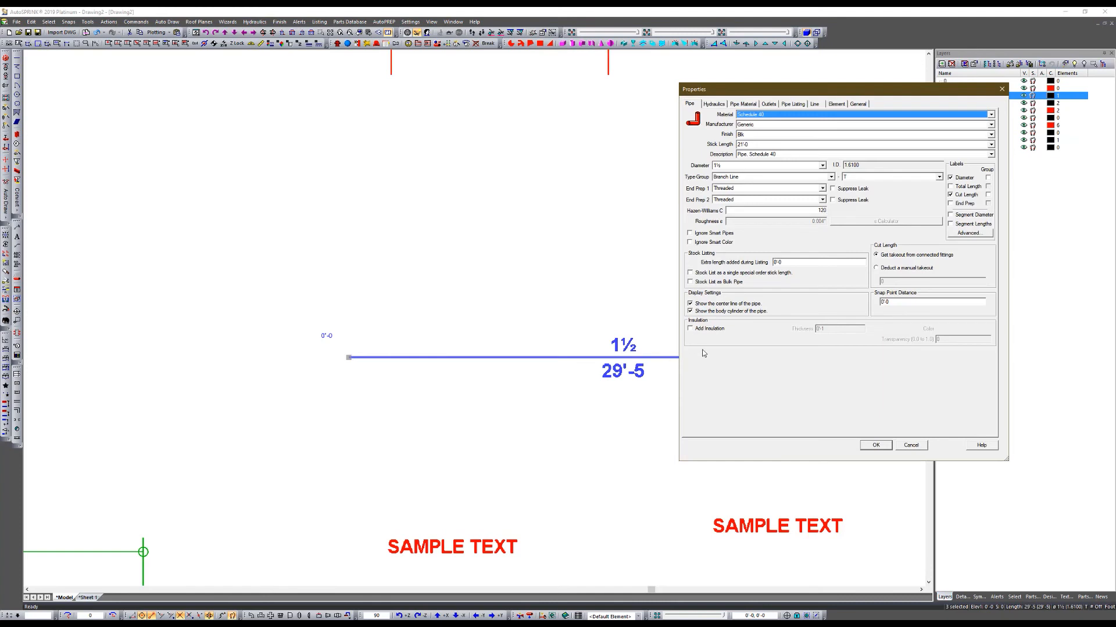
{"action": "left_click", "coordinate": [923, 445]}
{"action": "key", "text": "Escape"}
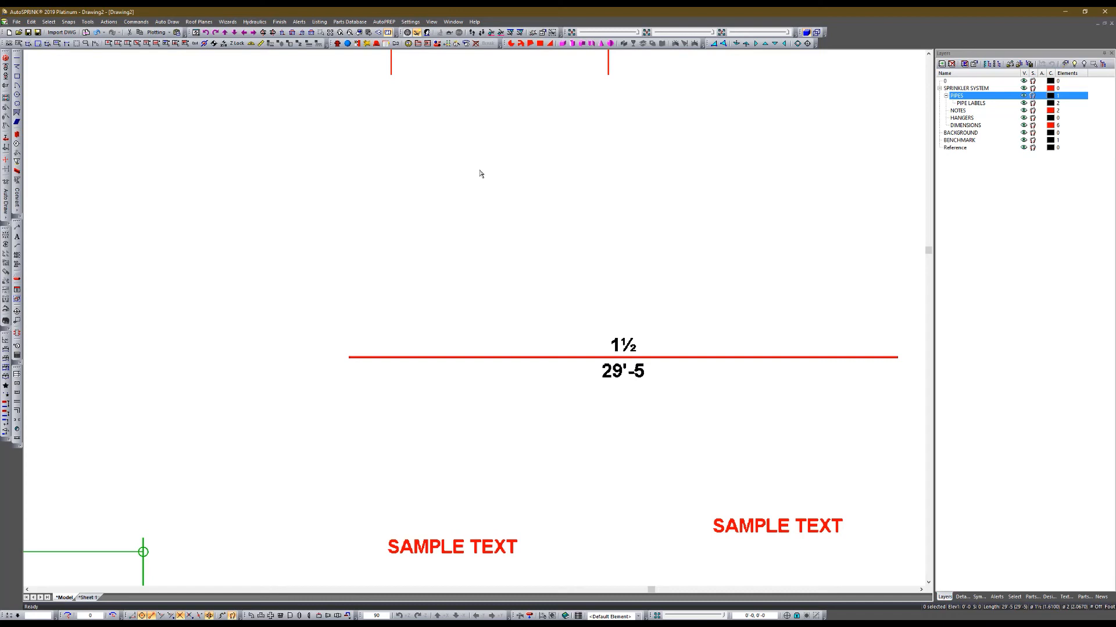
Review the New Drawing option for starting with settings from a specified file, and leave the options without saving
{"action": "left_click", "coordinate": [16, 22]}
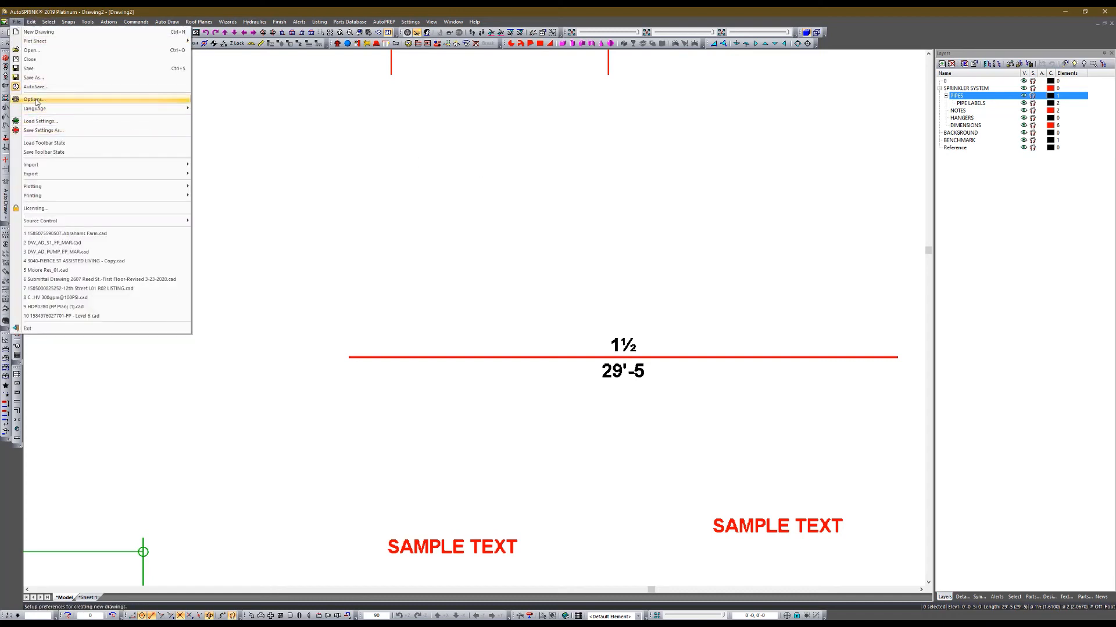
{"action": "left_click", "coordinate": [34, 99]}
{"action": "left_click", "coordinate": [472, 305]}
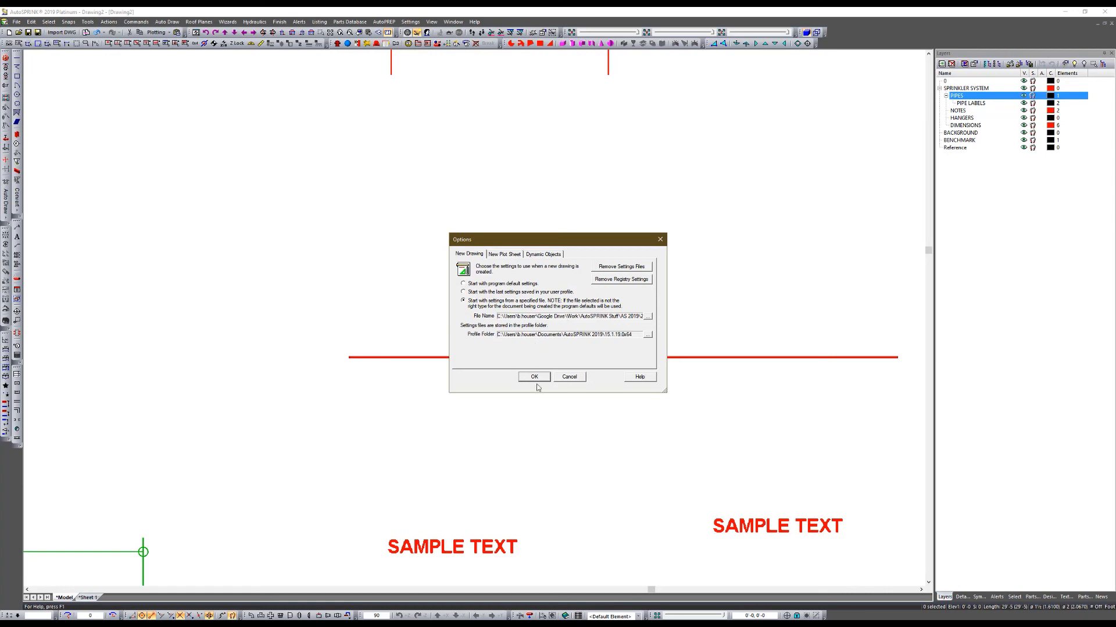
{"action": "left_click", "coordinate": [568, 378]}
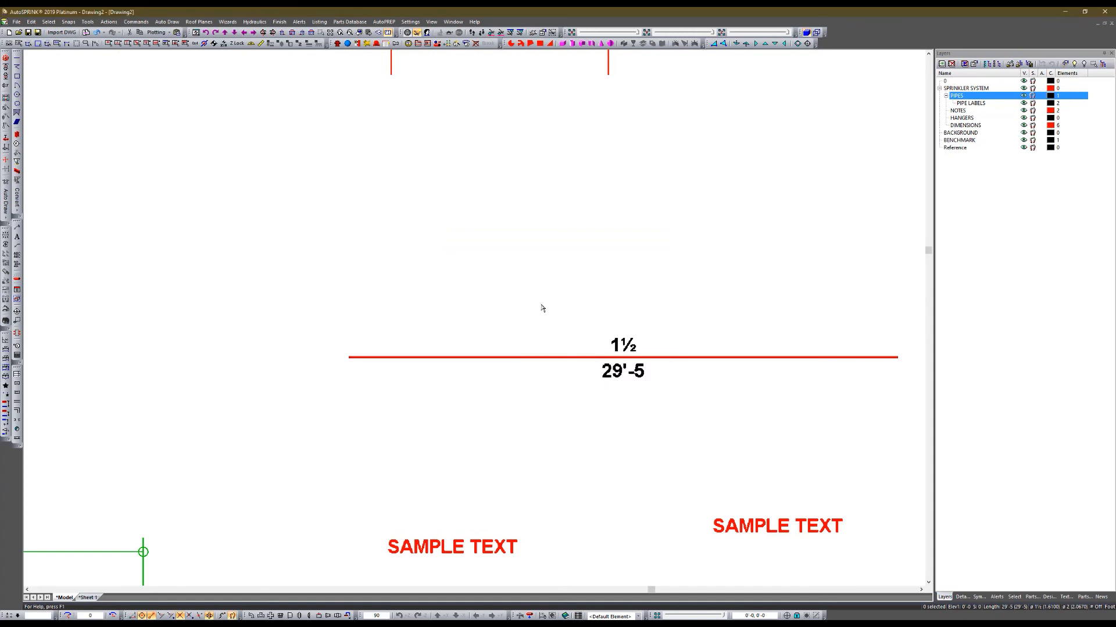
{"action": "left_click", "coordinate": [16, 21]}
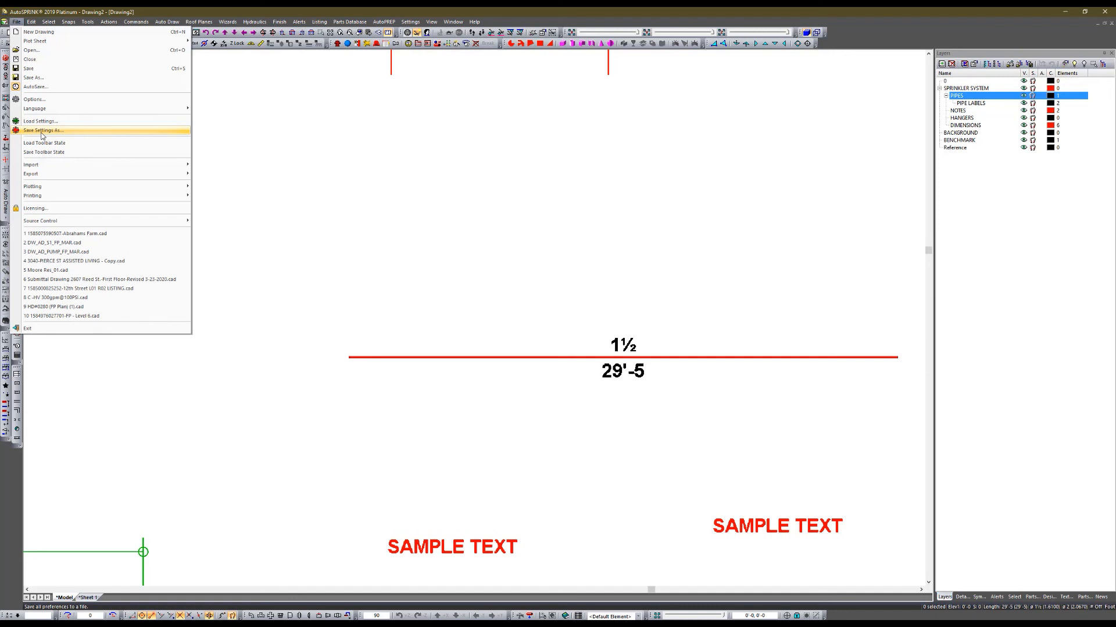
{"action": "left_click", "coordinate": [480, 231]}
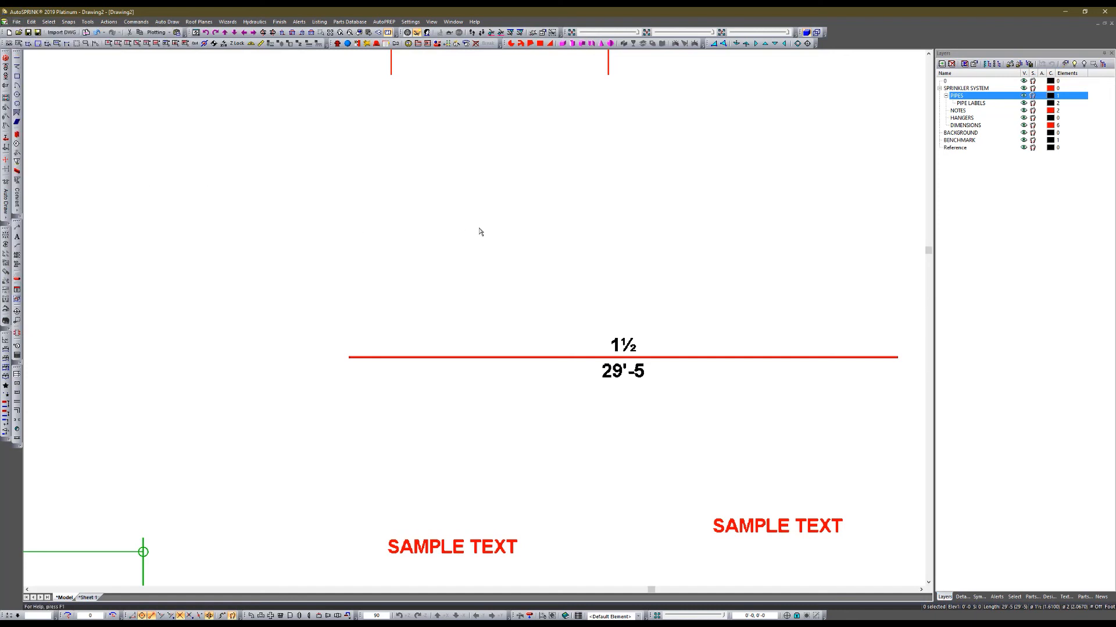